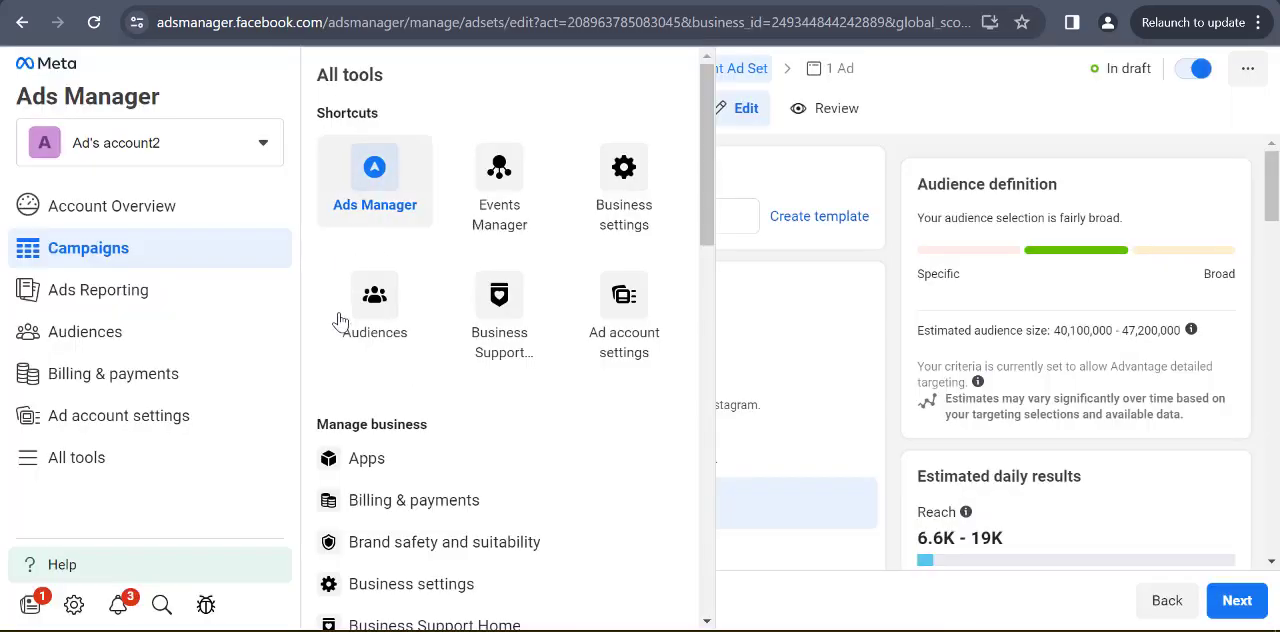
# Leave the draft ad set and open the Ads Manager campaigns overview from the full list of tools
pyautogui.click(923, 118)
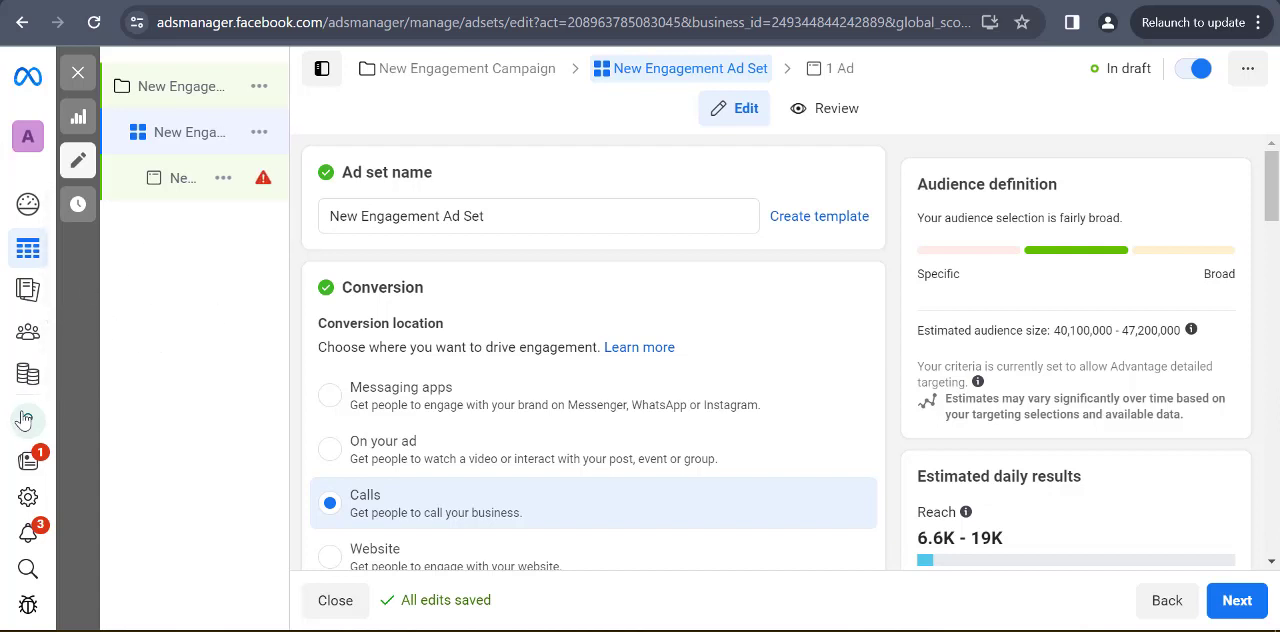
pyautogui.moveTo(25, 430)
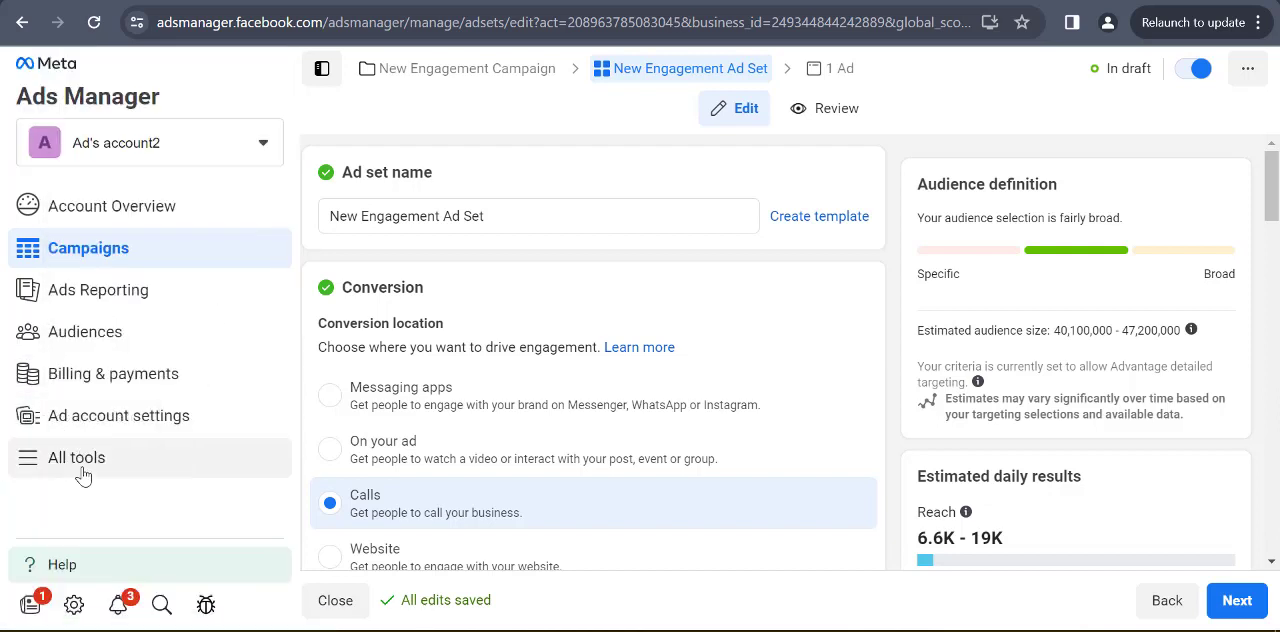
pyautogui.click(83, 460)
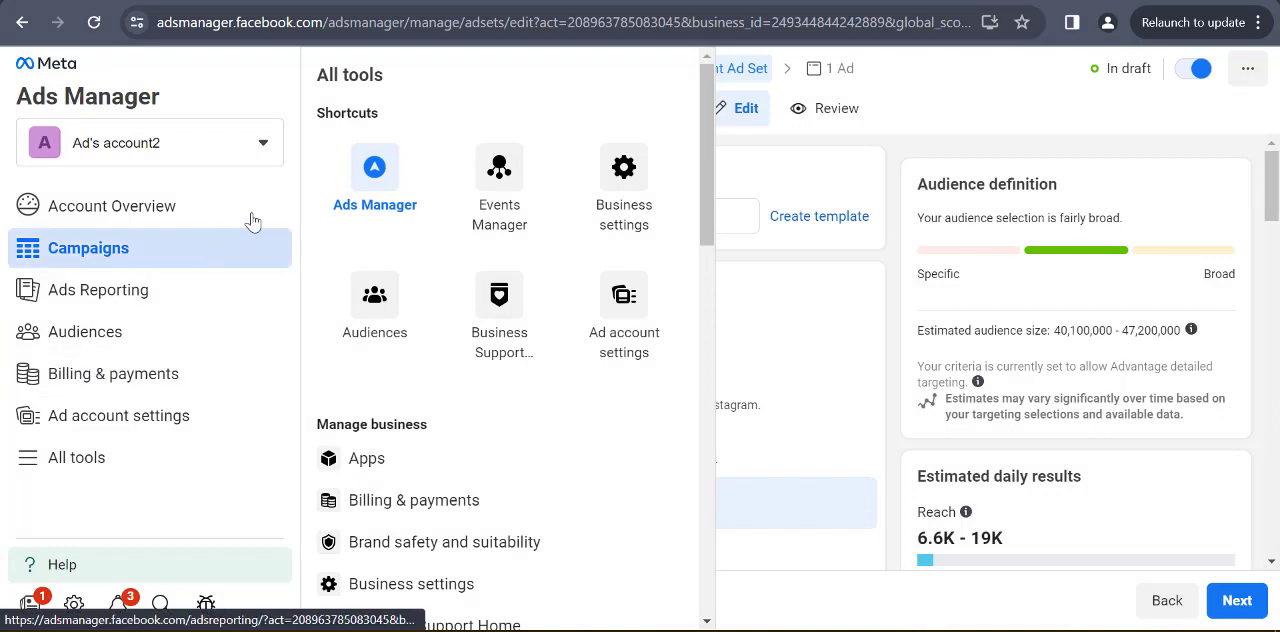
pyautogui.click(362, 196)
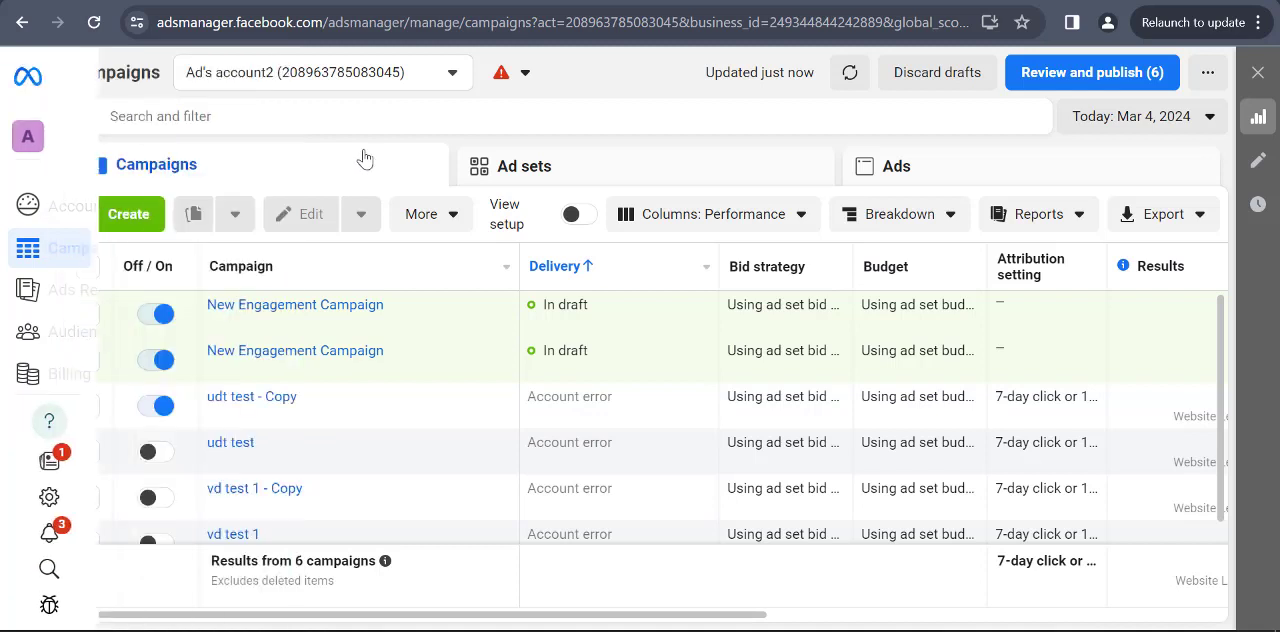
# Create a new campaign with the Engagement objective using the Manual engagement campaign setup
pyautogui.click(127, 230)
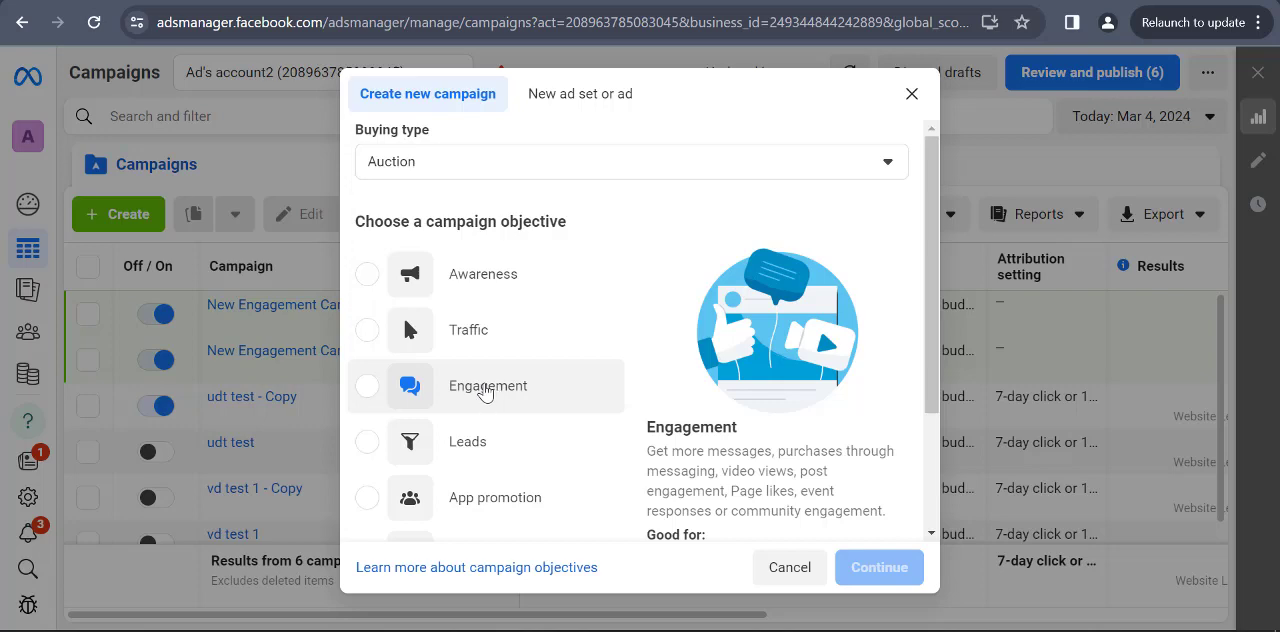
pyautogui.click(483, 389)
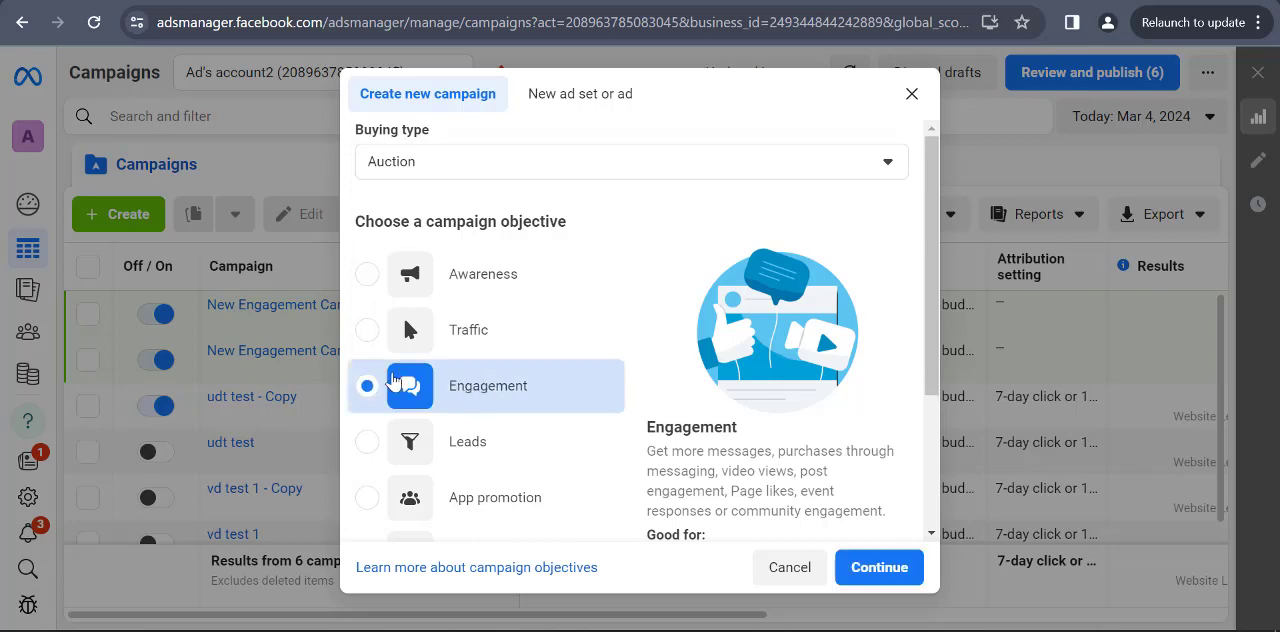
pyautogui.click(870, 567)
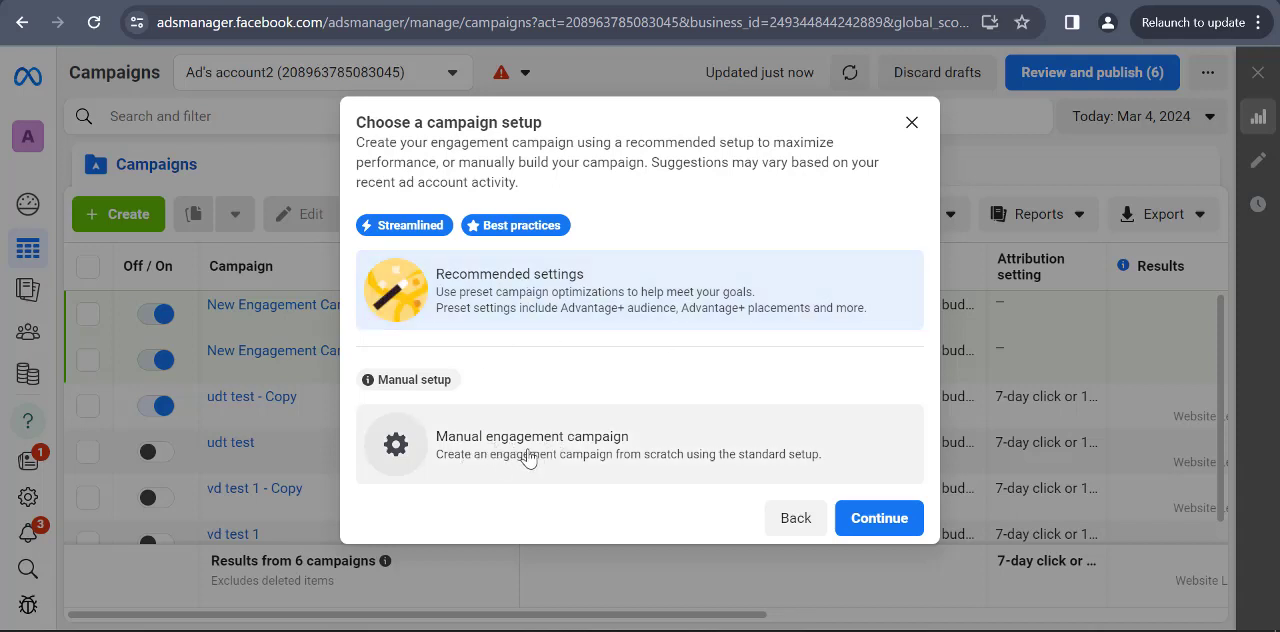
pyautogui.click(580, 445)
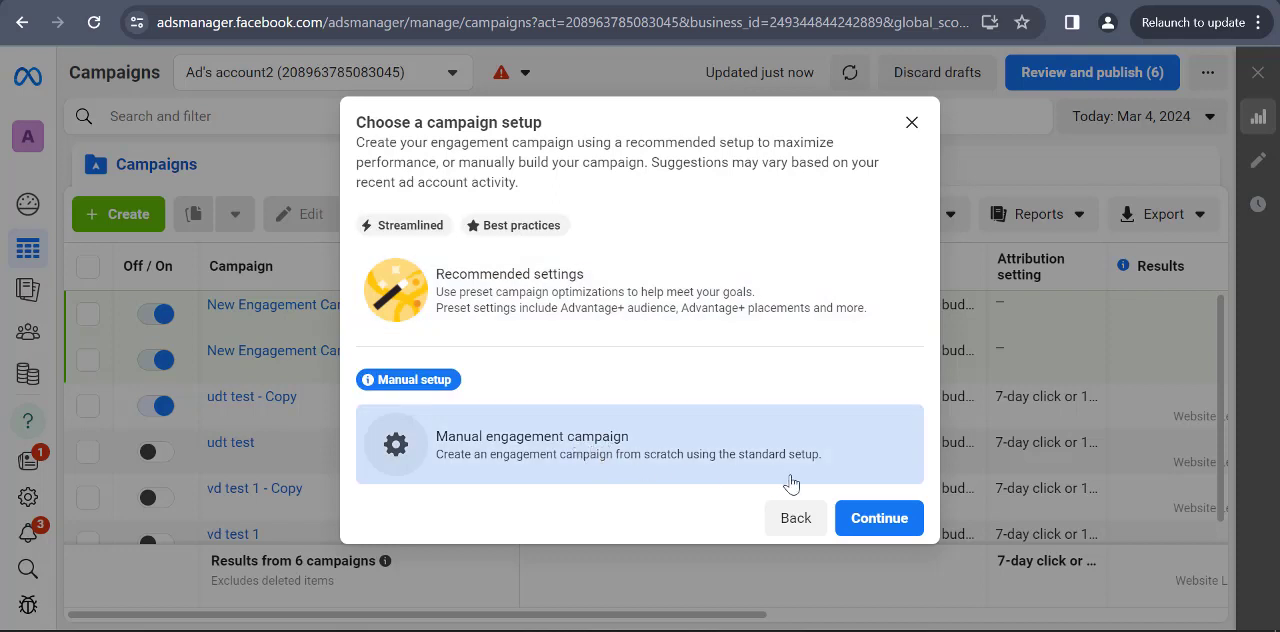
pyautogui.click(870, 520)
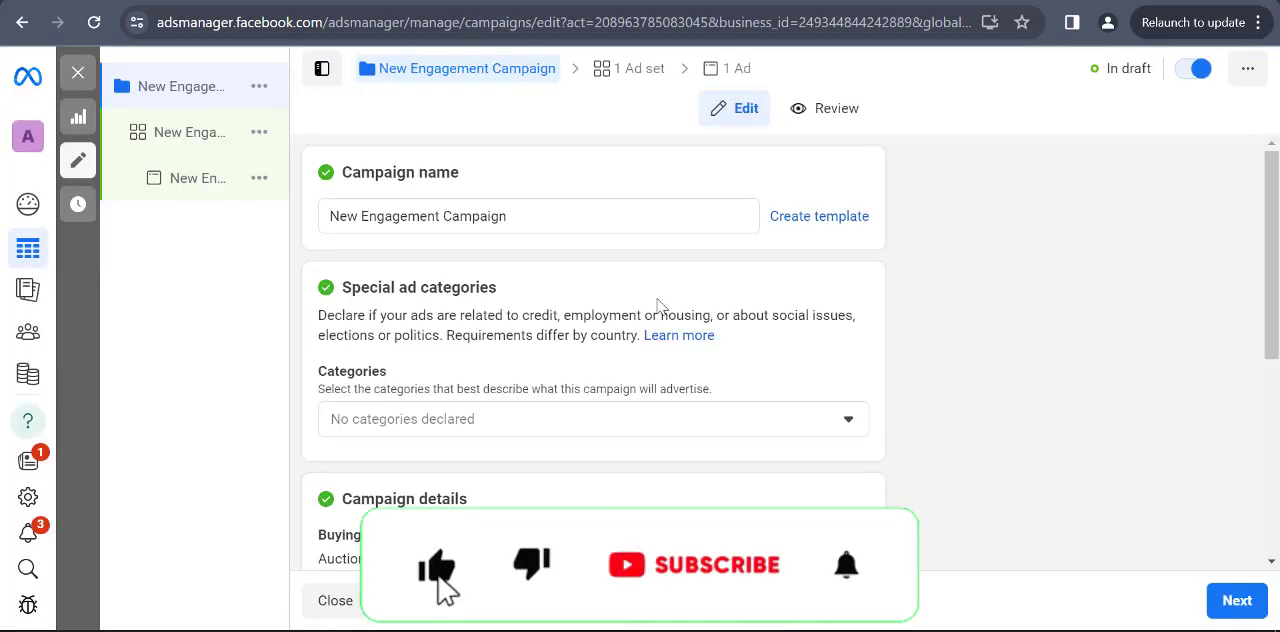
# Rename the new engagement campaign as "pg test 1"
pyautogui.click(560, 211)
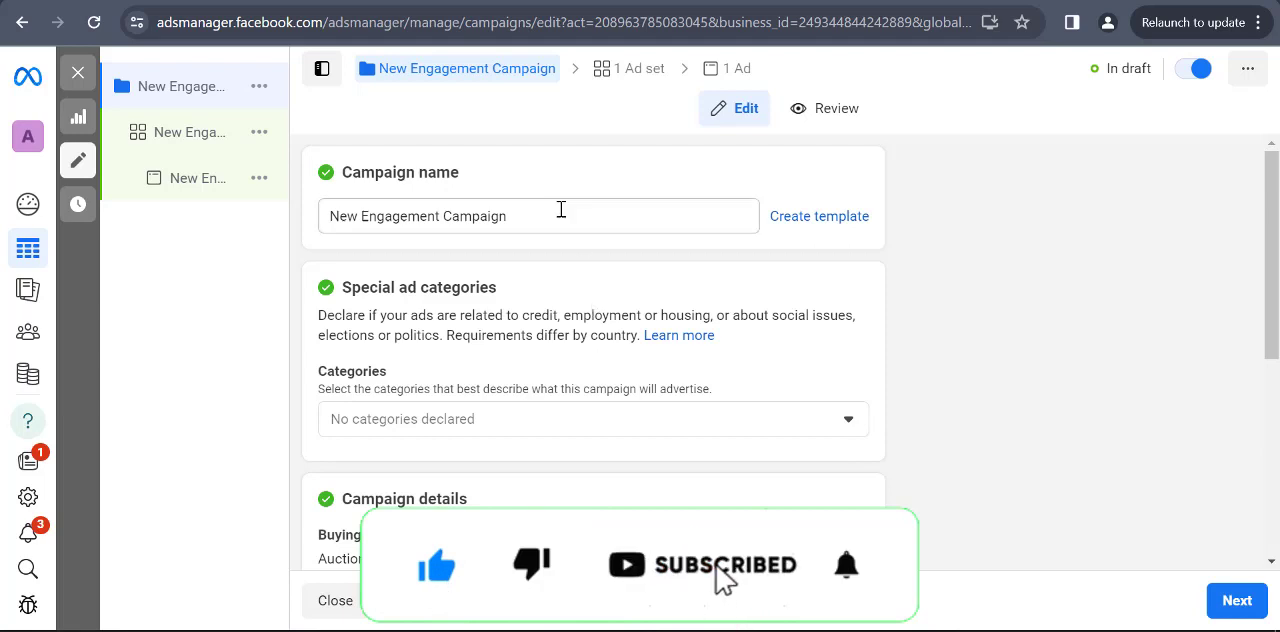
pyautogui.hotkey('ctrl', 'a')
pyautogui.press('BackSpace')
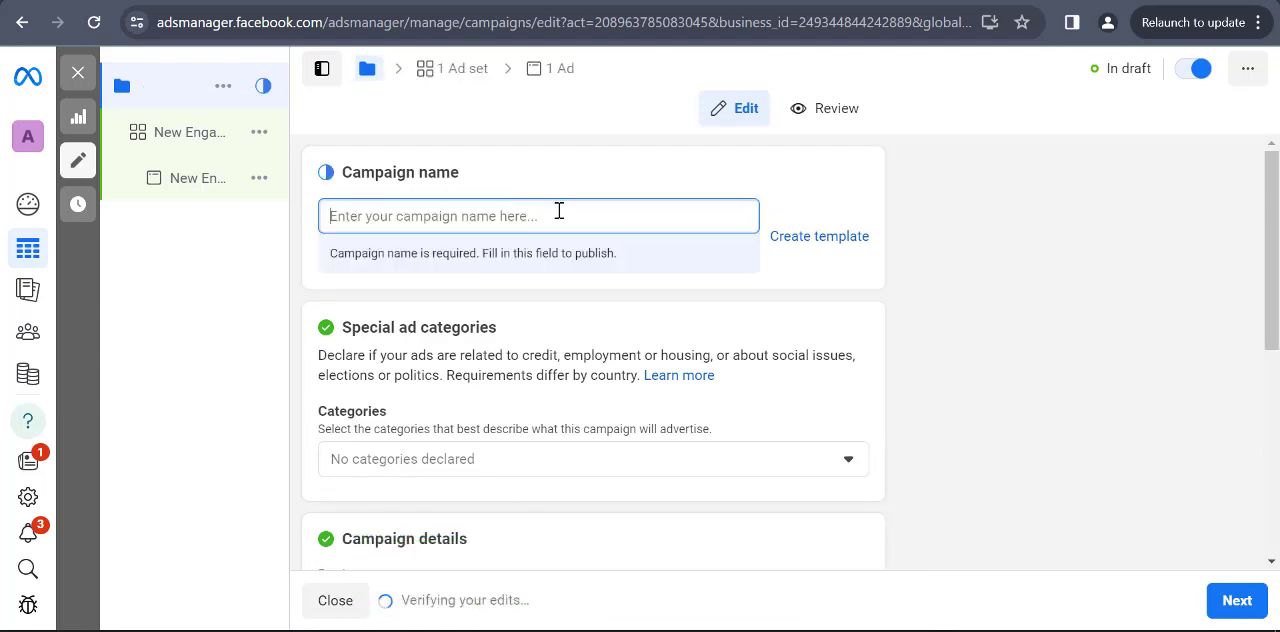
pyautogui.write('pg')
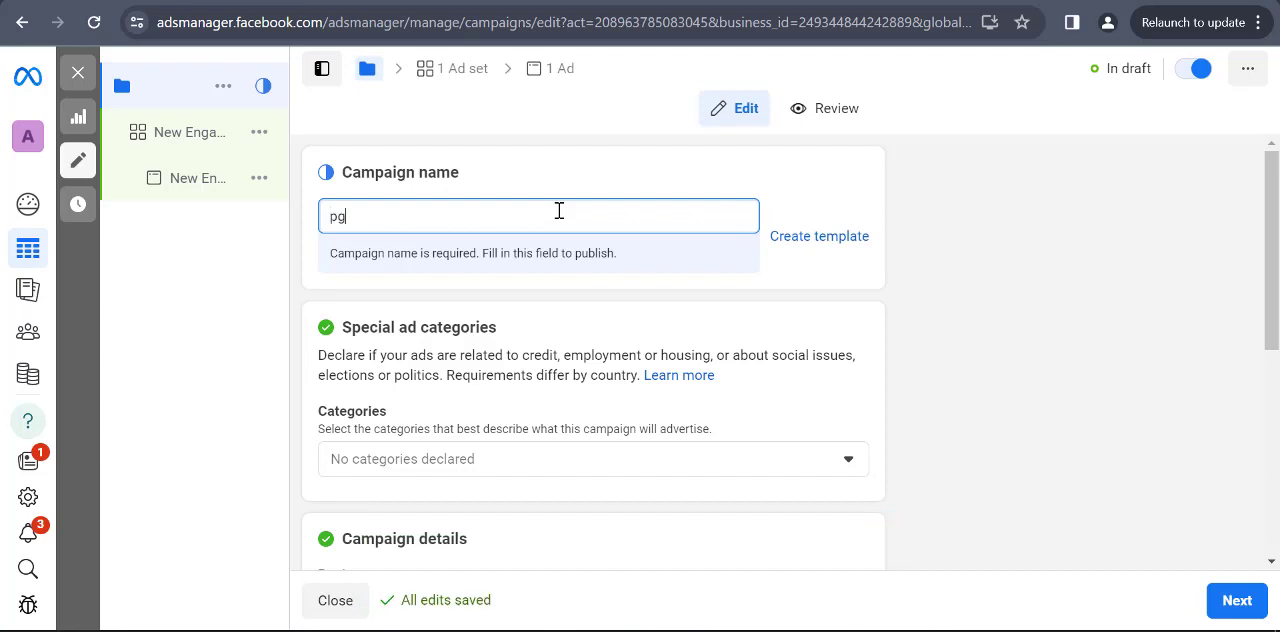
pyautogui.write(' test 1')
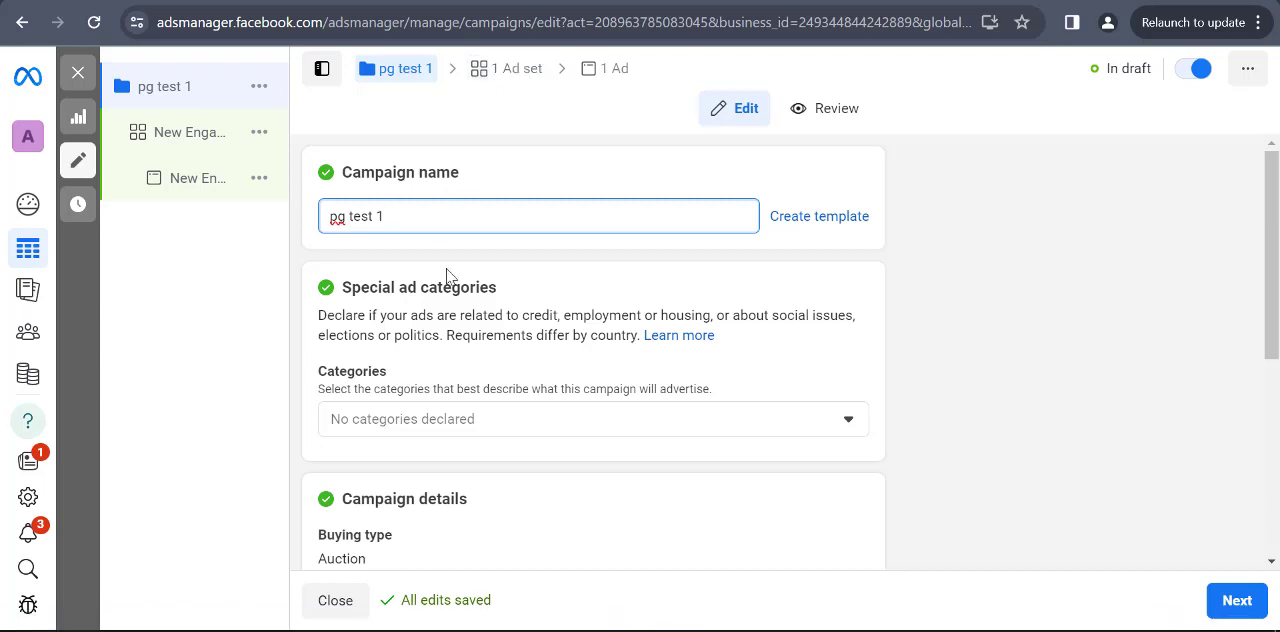
# Open the campaign's ad set and set its conversion location to Facebook Page
pyautogui.scroll(-4, 378, 305)
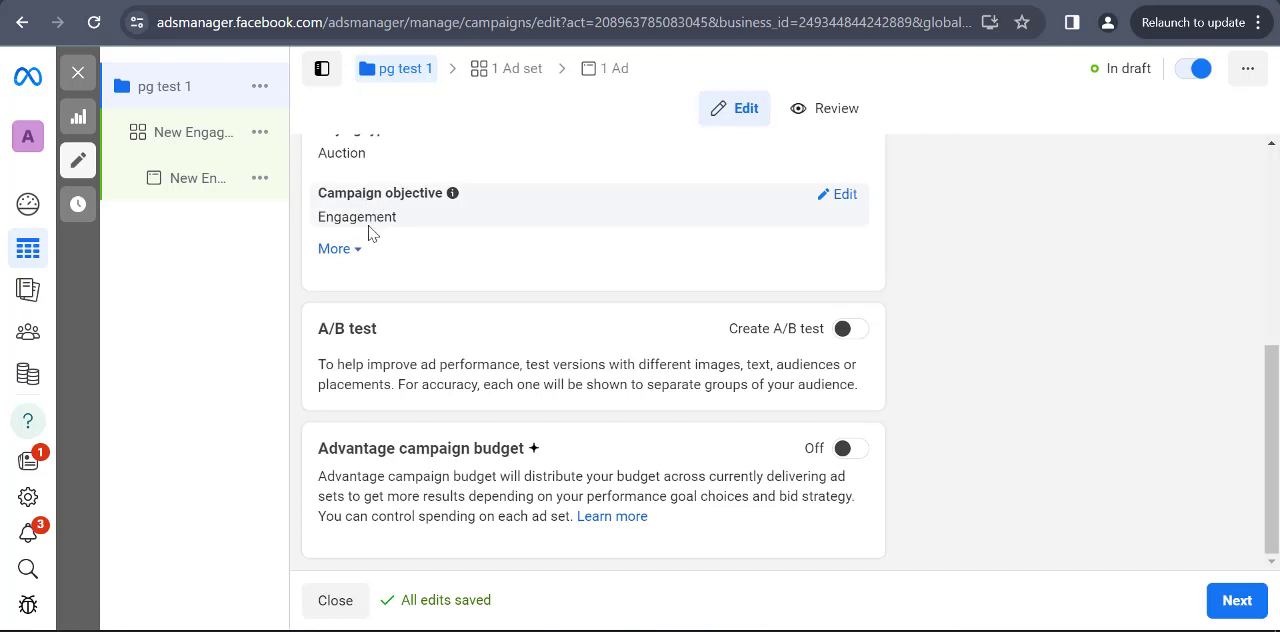
pyautogui.click(511, 74)
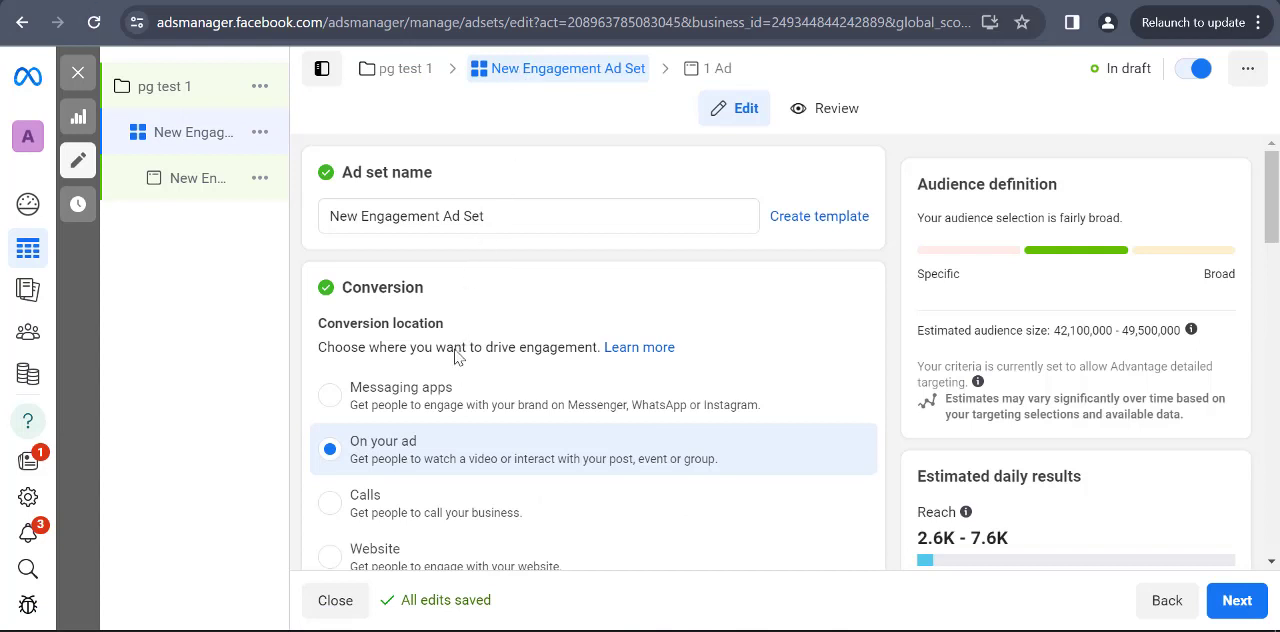
pyautogui.scroll(-3, 465, 360)
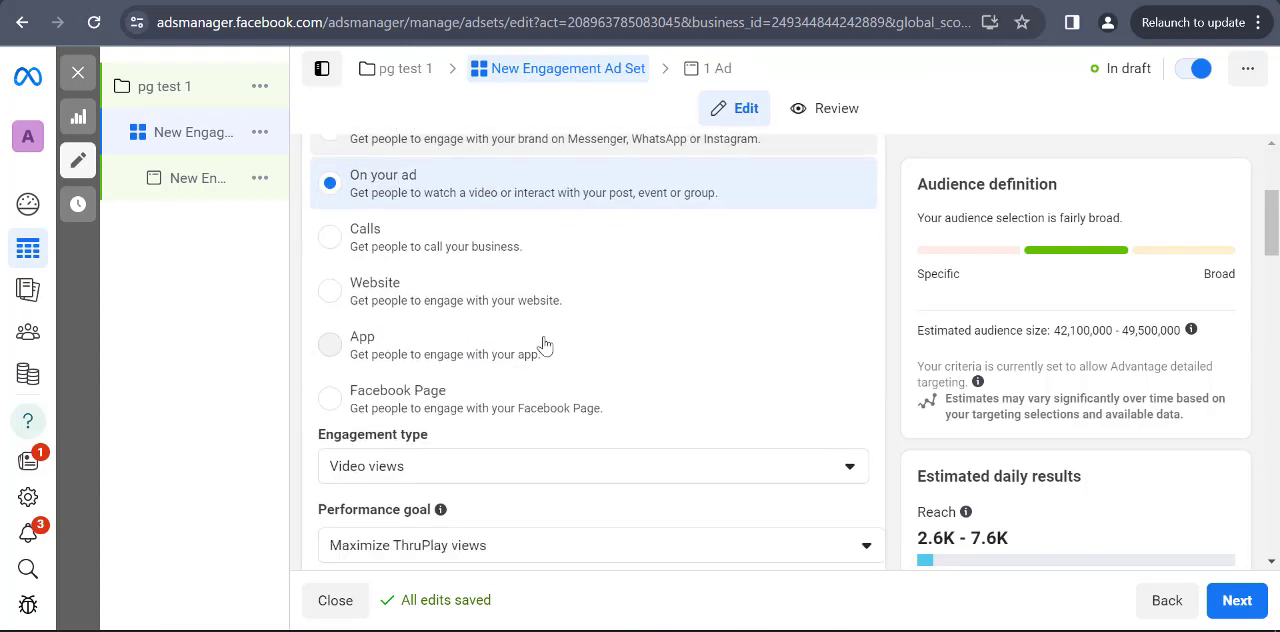
pyautogui.scroll(1, 640, 331)
pyautogui.scroll(-1, 665, 330)
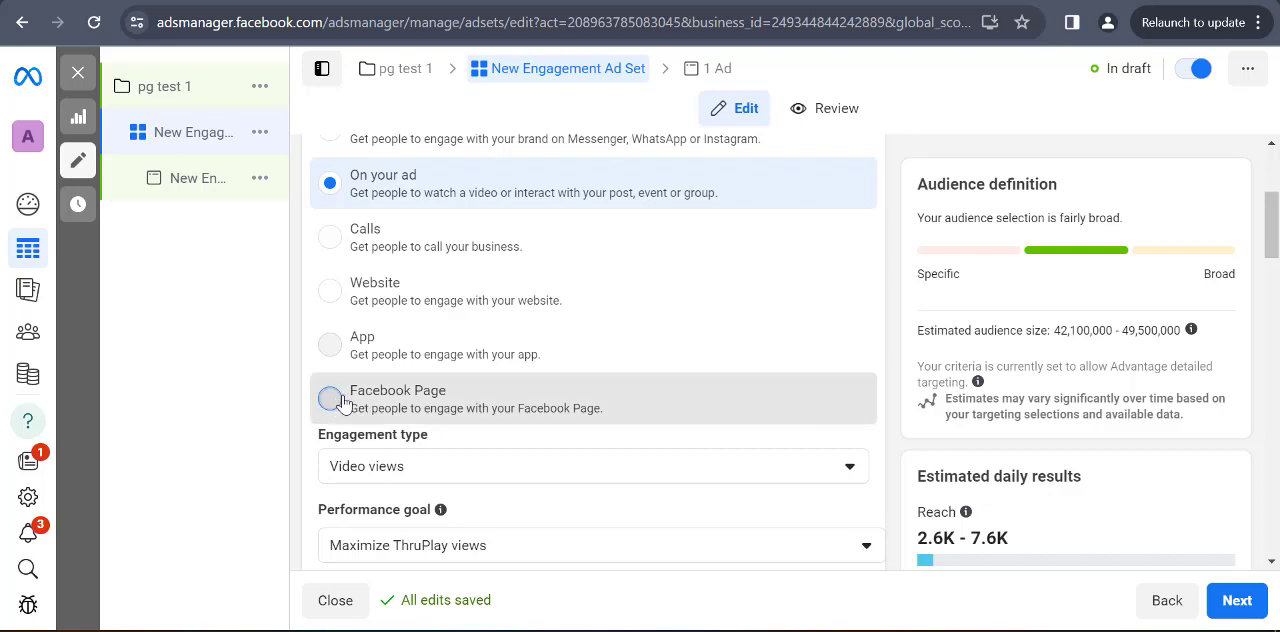
pyautogui.click(383, 405)
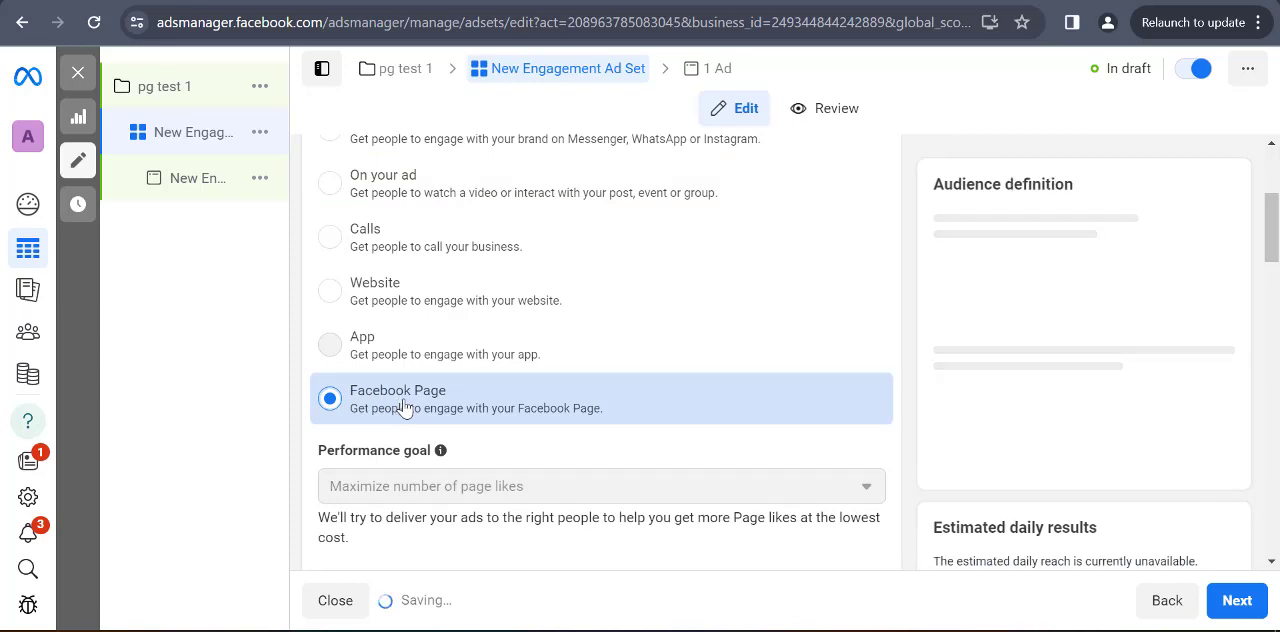
# Examine the Pages available for the ad set's Facebook Page, including those in the Personal group
pyautogui.scroll(-4, 420, 420)
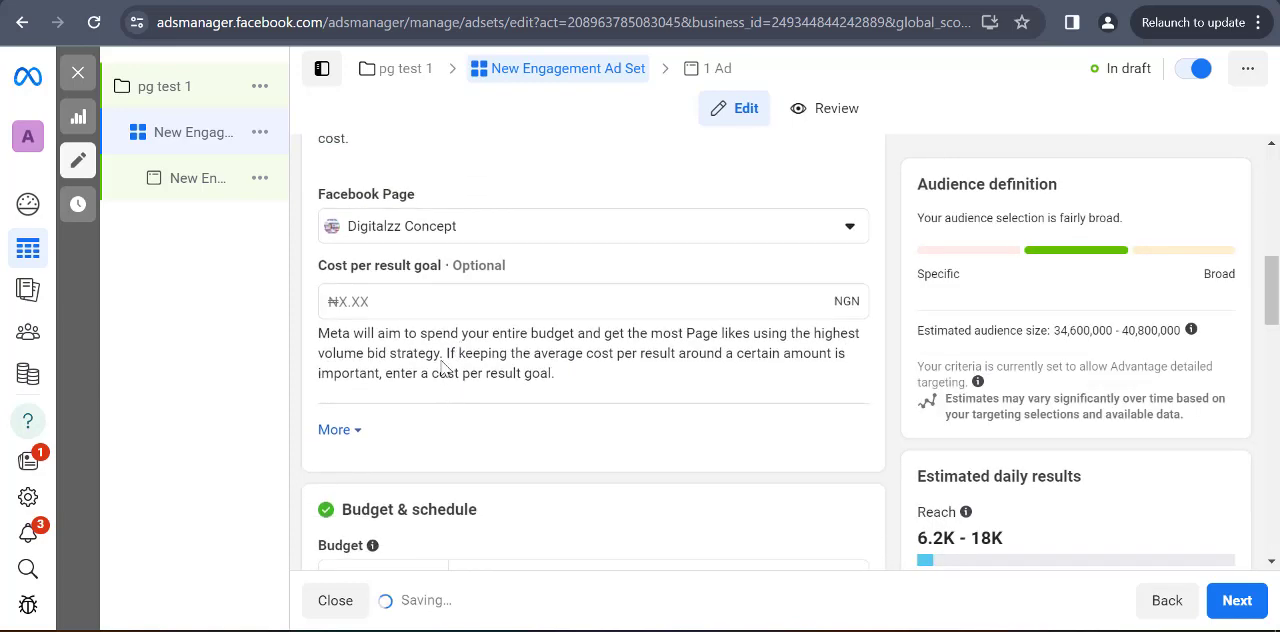
pyautogui.scroll(3, 437, 440)
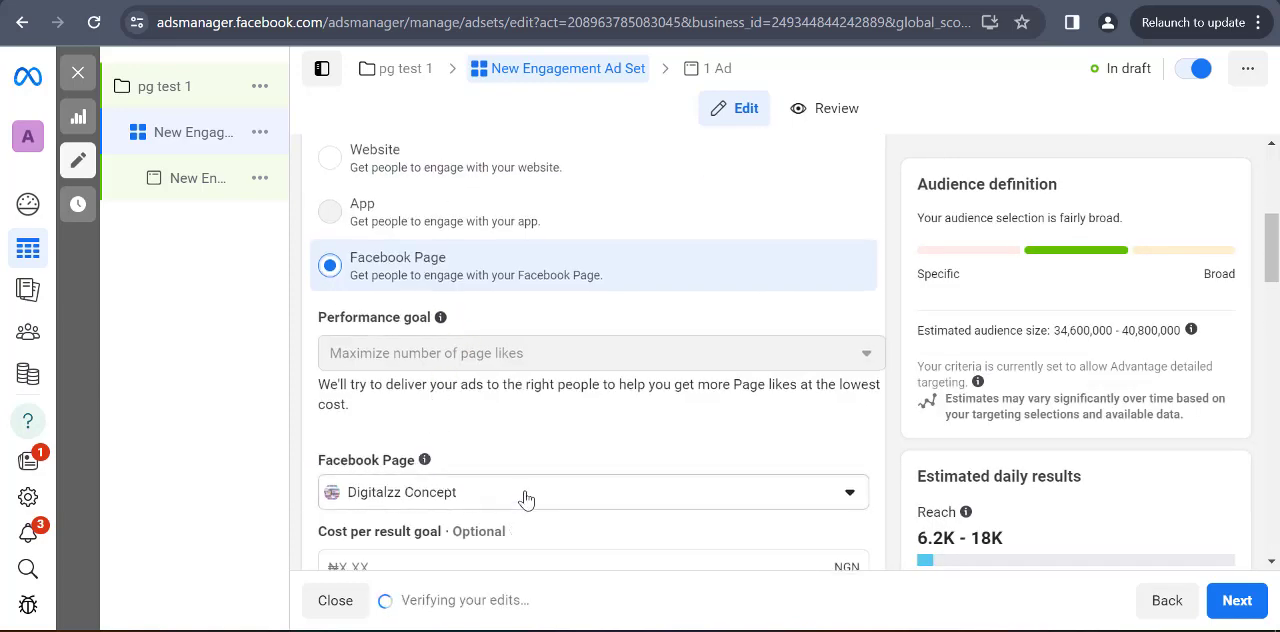
pyautogui.click(520, 493)
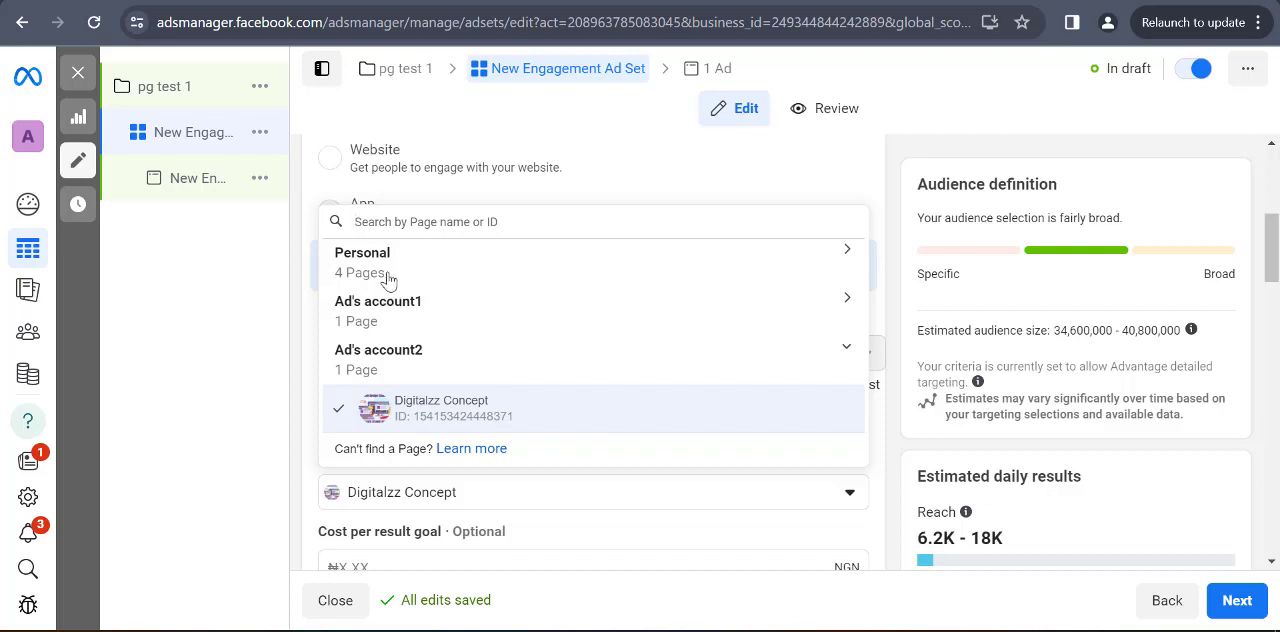
pyautogui.click(380, 258)
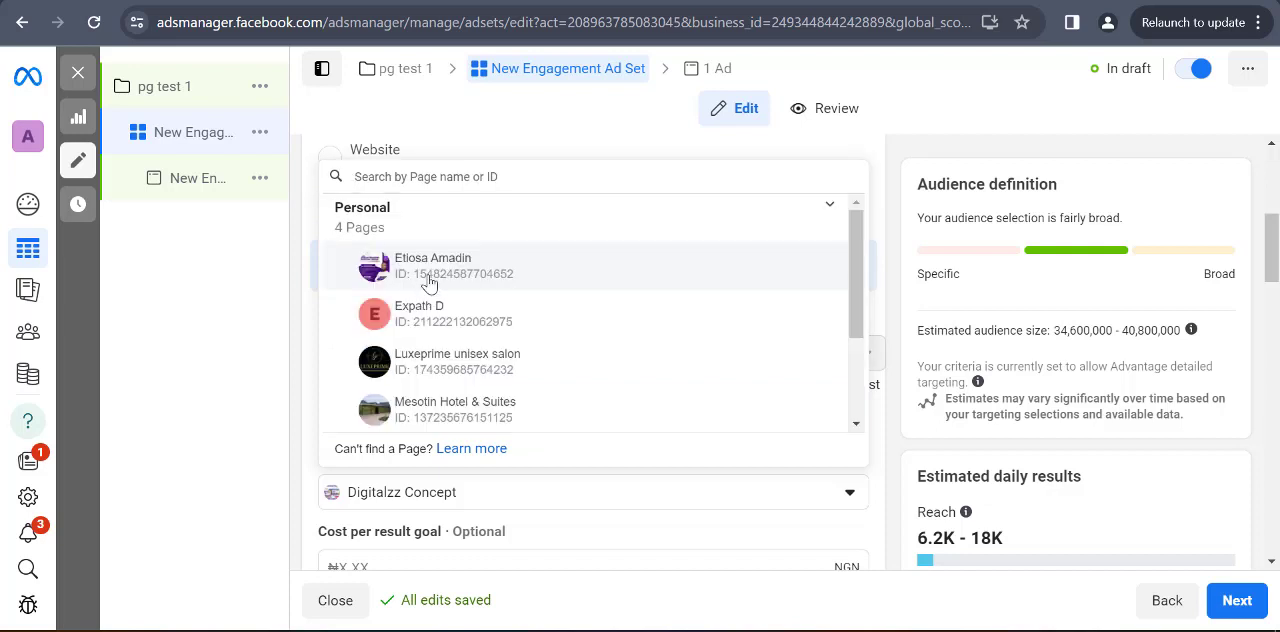
pyautogui.click(405, 224)
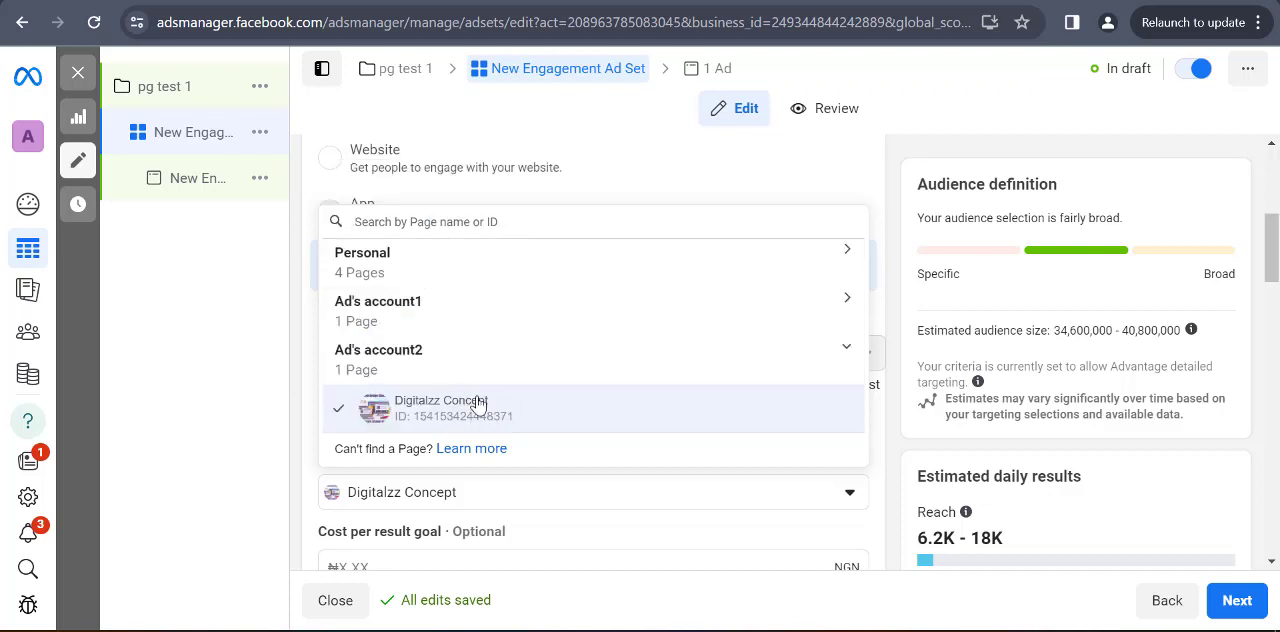
pyautogui.scroll(-5, 771, 334)
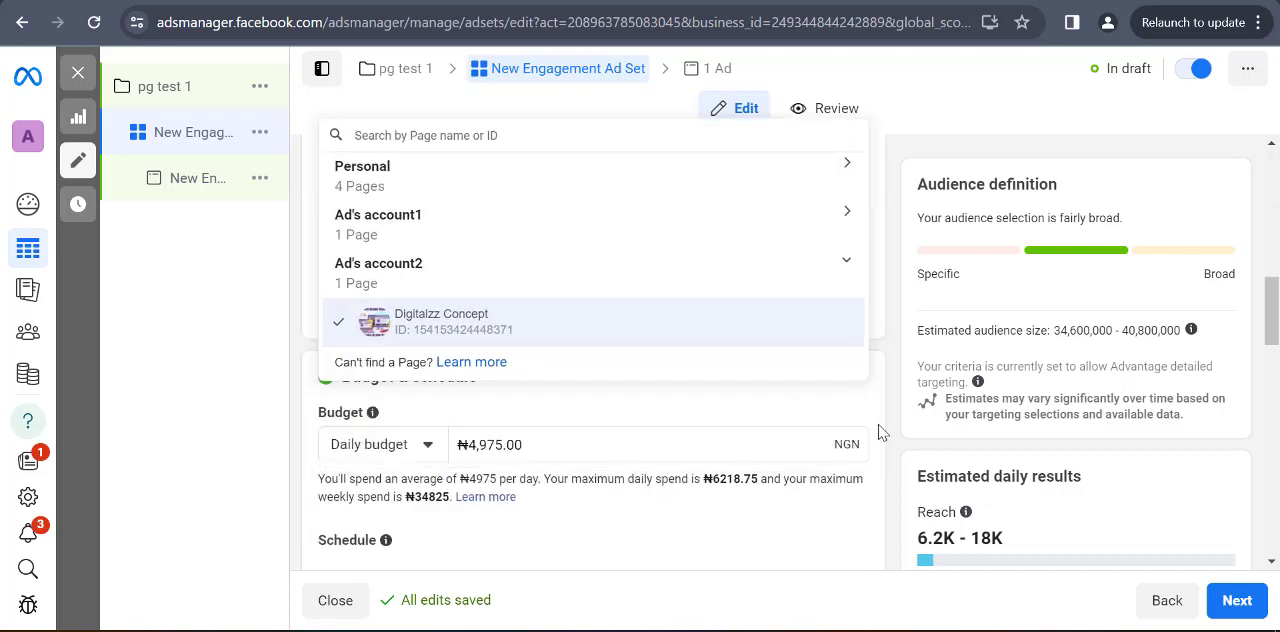
pyautogui.click(898, 330)
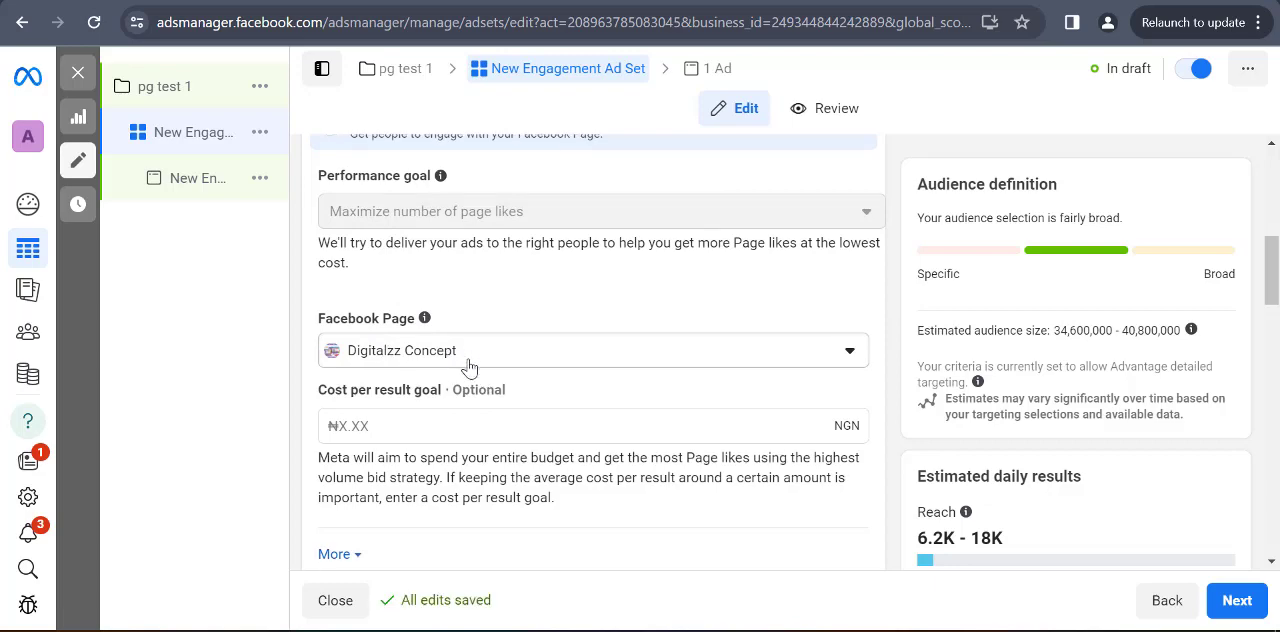
# Expand the additional conversion settings below the cost per result goal to examine charging and delivery type
pyautogui.scroll(-5, 449, 309)
pyautogui.scroll(4, 377, 331)
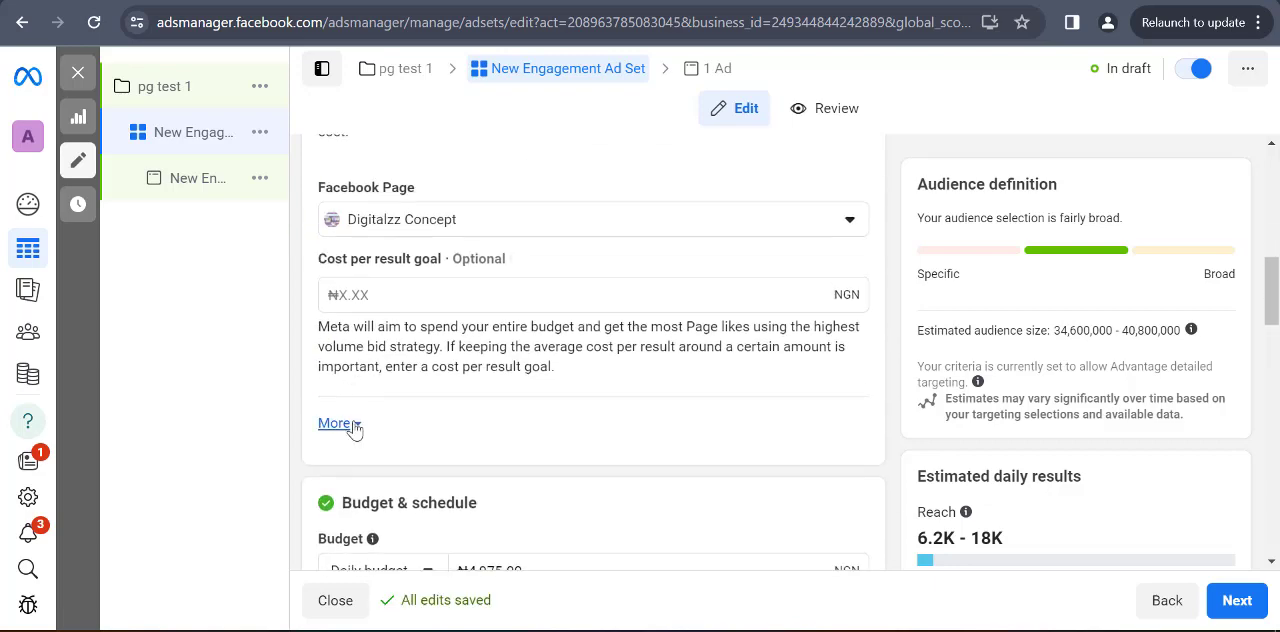
pyautogui.click(340, 423)
pyautogui.scroll(-5, 383, 480)
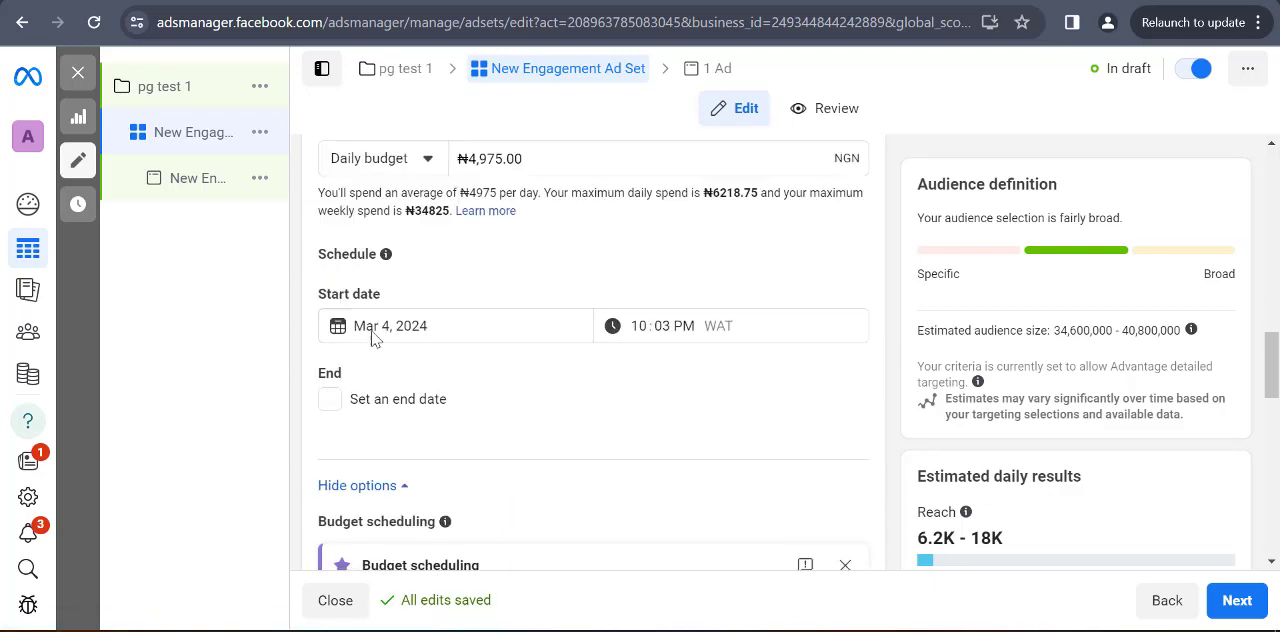
# Set the ad set's daily budget to ₦2000.00
pyautogui.scroll(3, 372, 337)
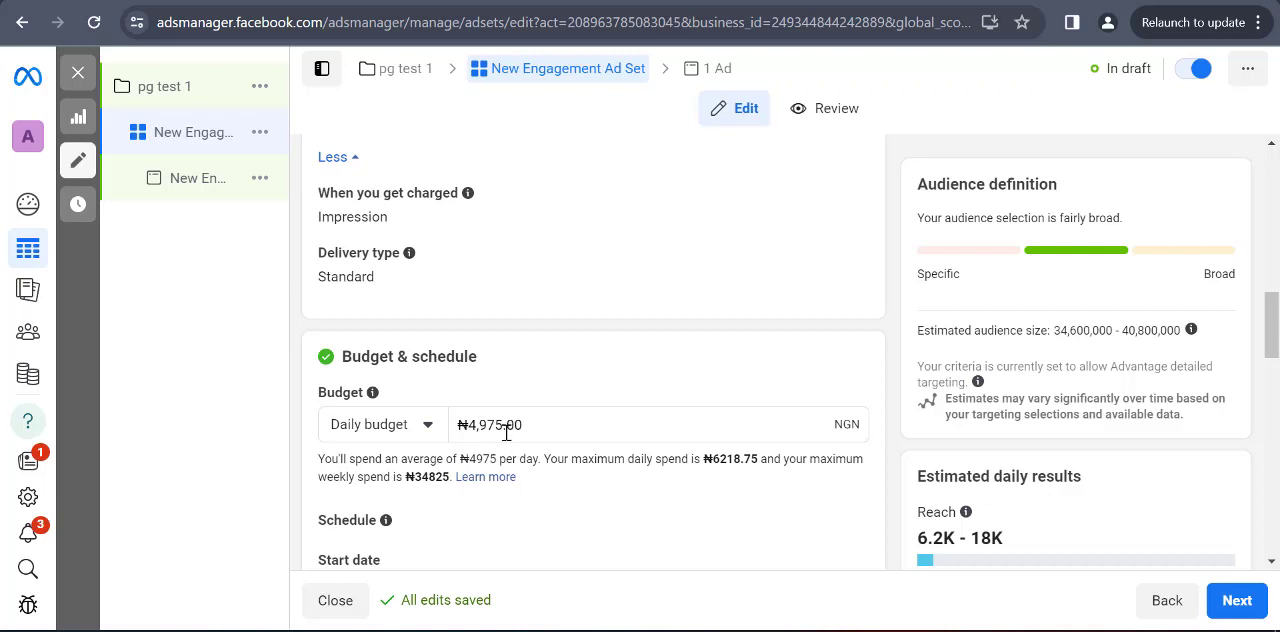
pyautogui.click(495, 425)
pyautogui.press('BackSpace')
pyautogui.press('BackSpace')
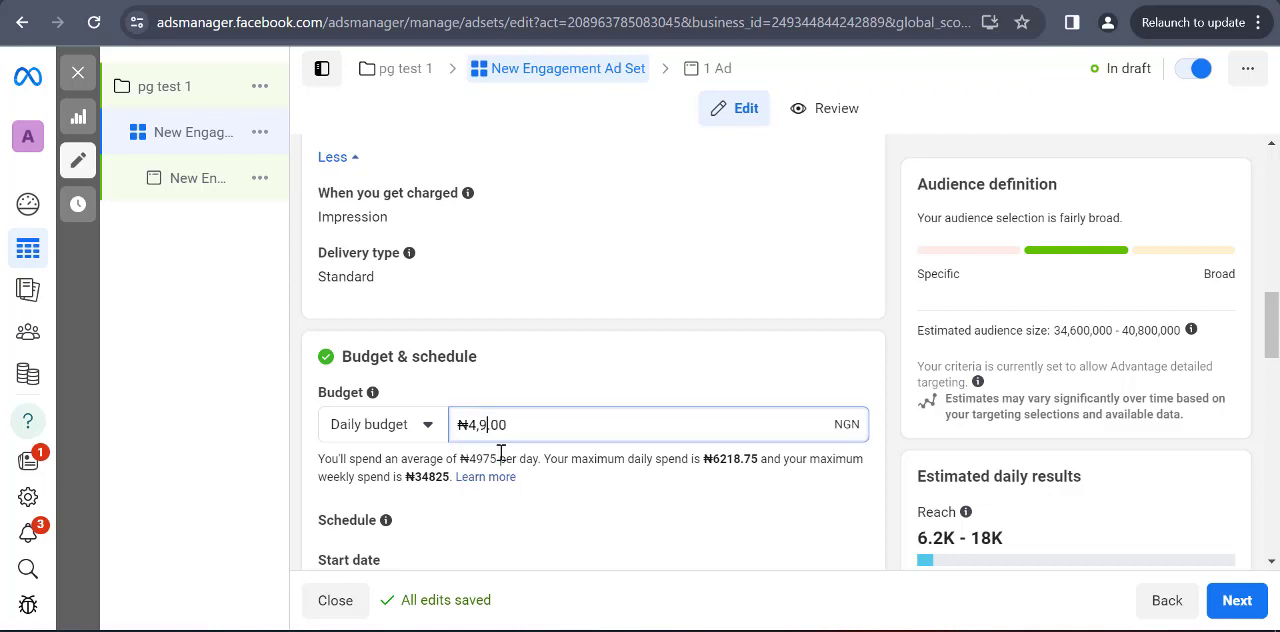
pyautogui.press('BackSpace')
pyautogui.press('BackSpace')
pyautogui.write('2000')
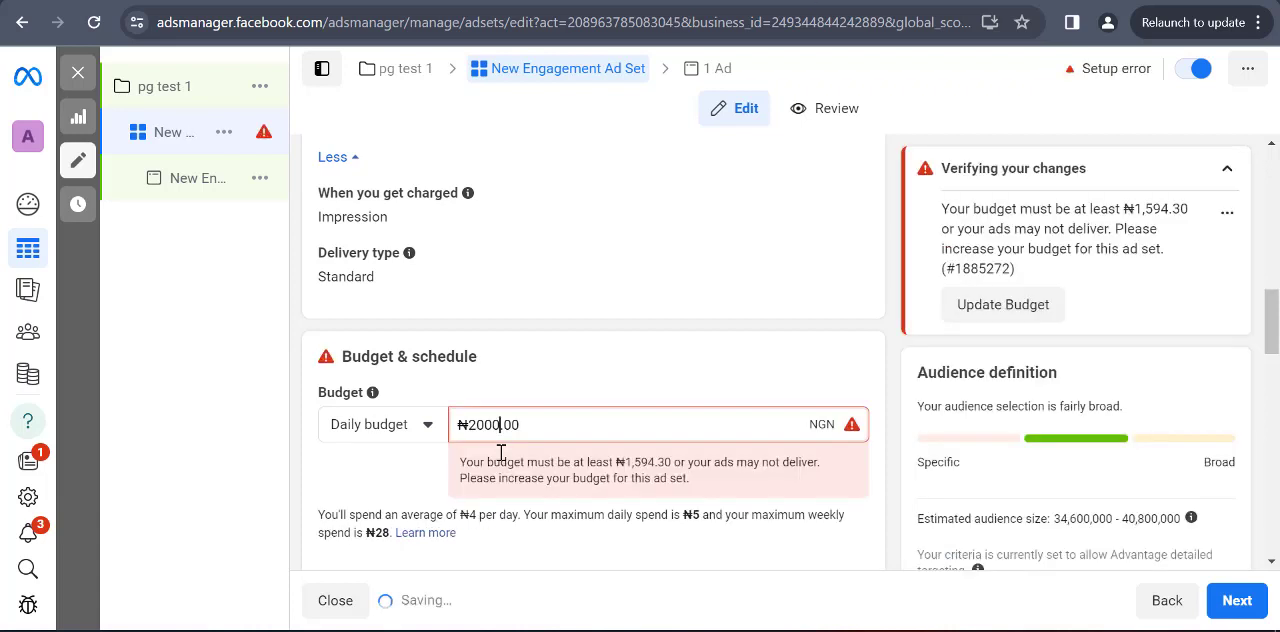
# Examine the ad set's start and end dates, budget scheduling and ad scheduling options
pyautogui.scroll(-3, 500, 420)
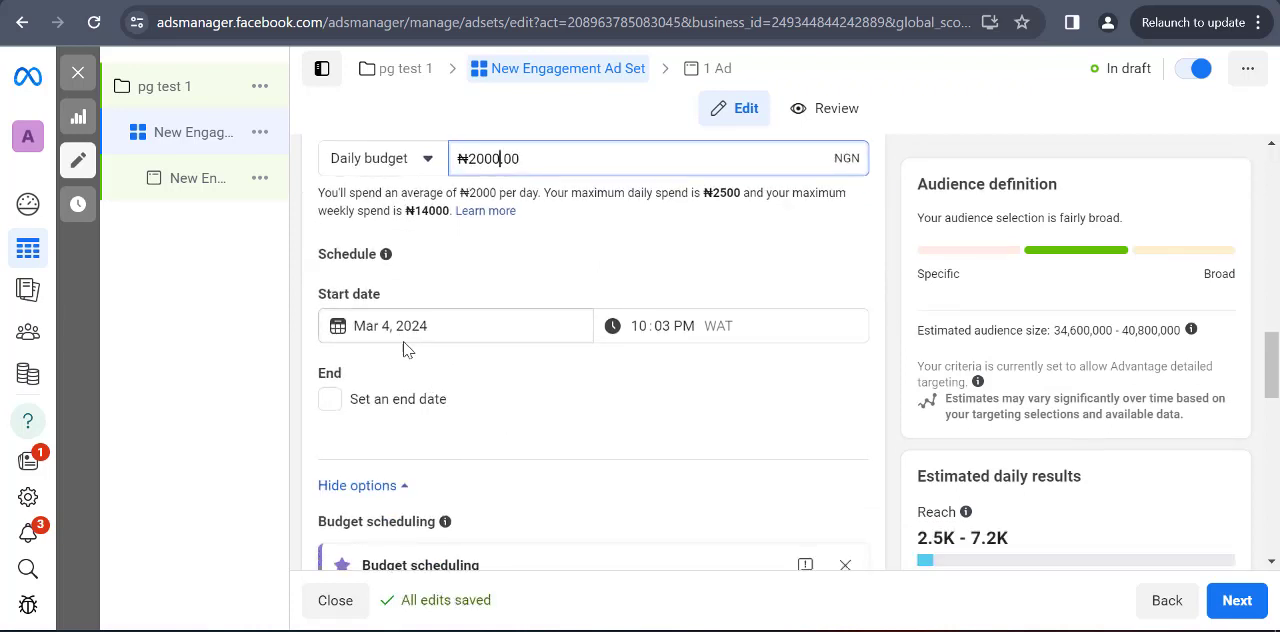
pyautogui.scroll(-1, 423, 377)
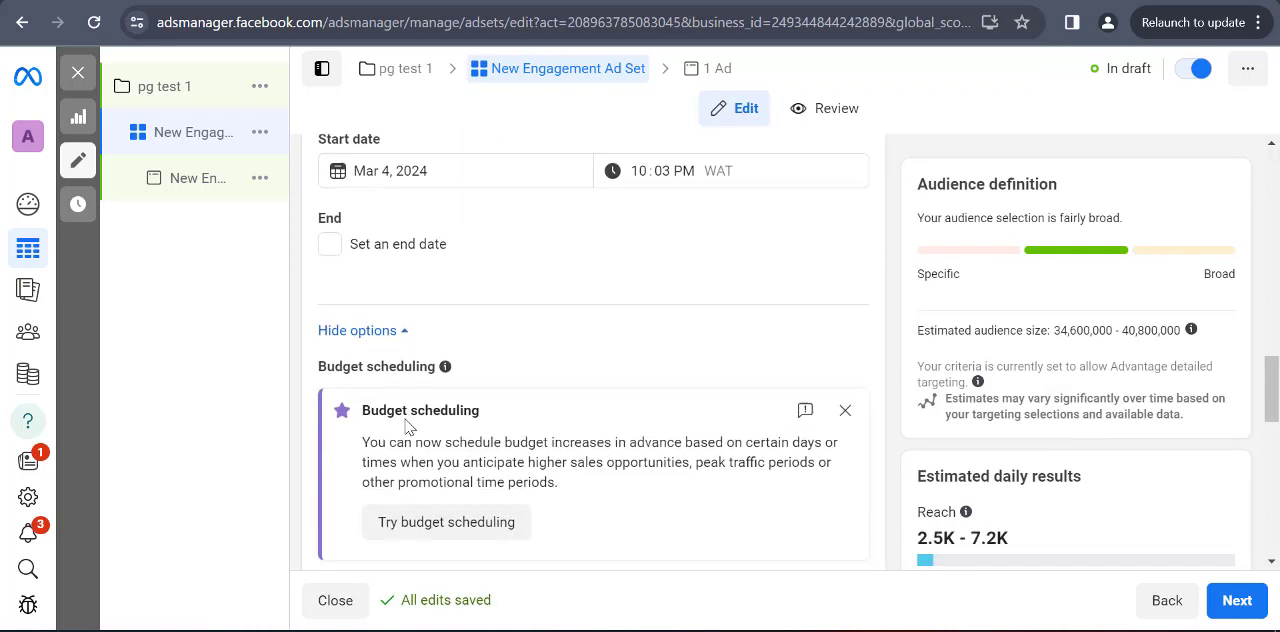
pyautogui.scroll(-3, 410, 420)
pyautogui.scroll(1, 424, 373)
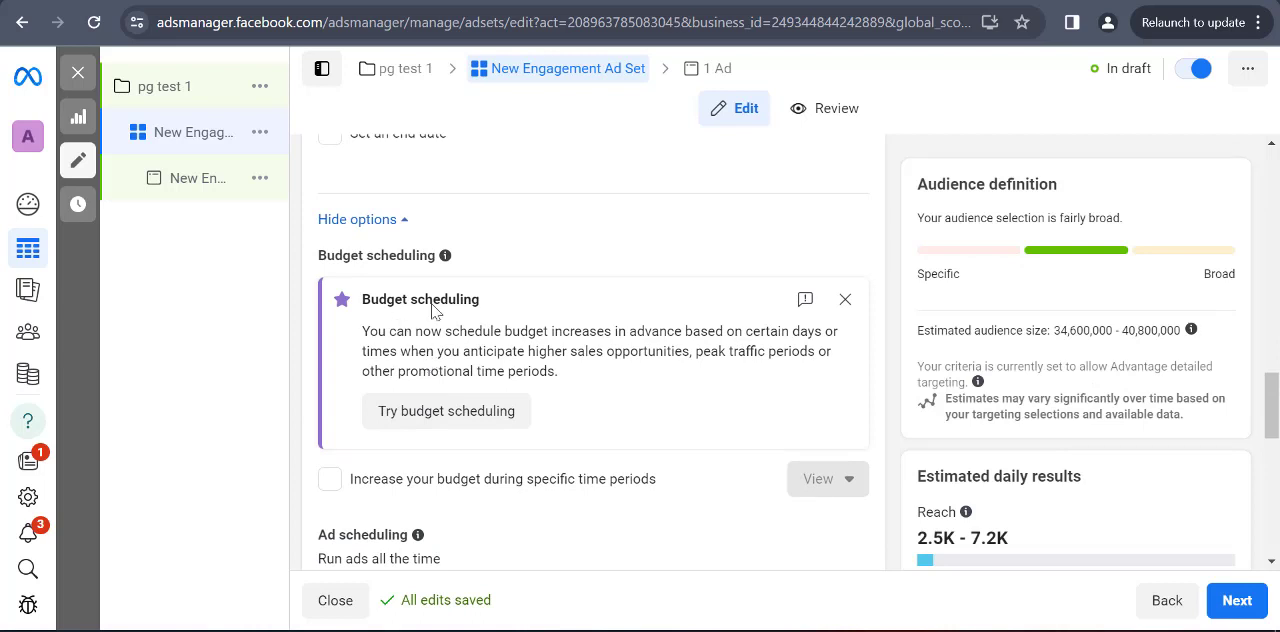
pyautogui.scroll(-2, 435, 293)
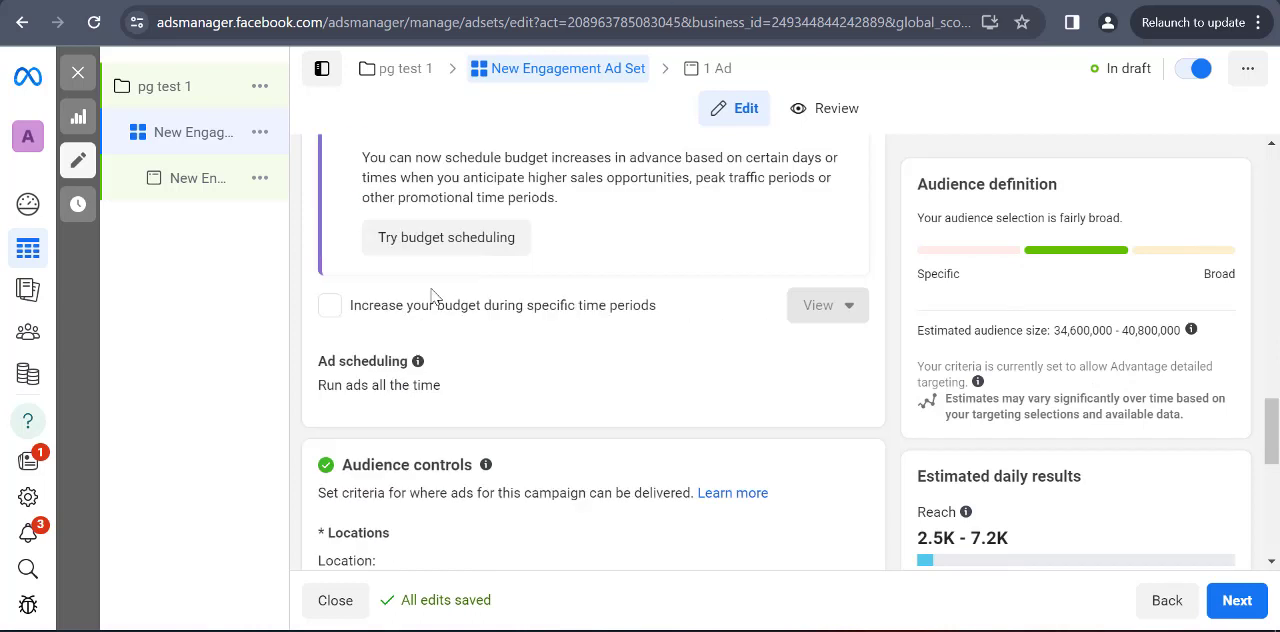
pyautogui.scroll(1, 405, 292)
pyautogui.scroll(1, 405, 292)
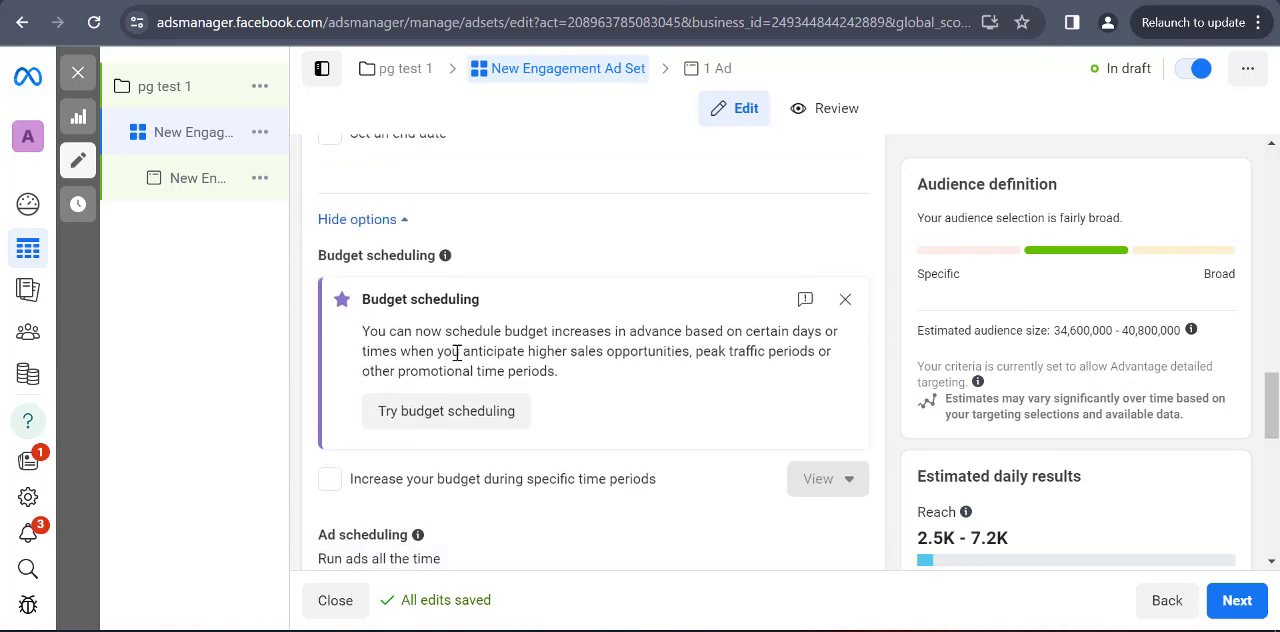
# Switch the ad set from Advantage+ audience to the original audience options and confirm using the original audience
pyautogui.scroll(-3, 668, 409)
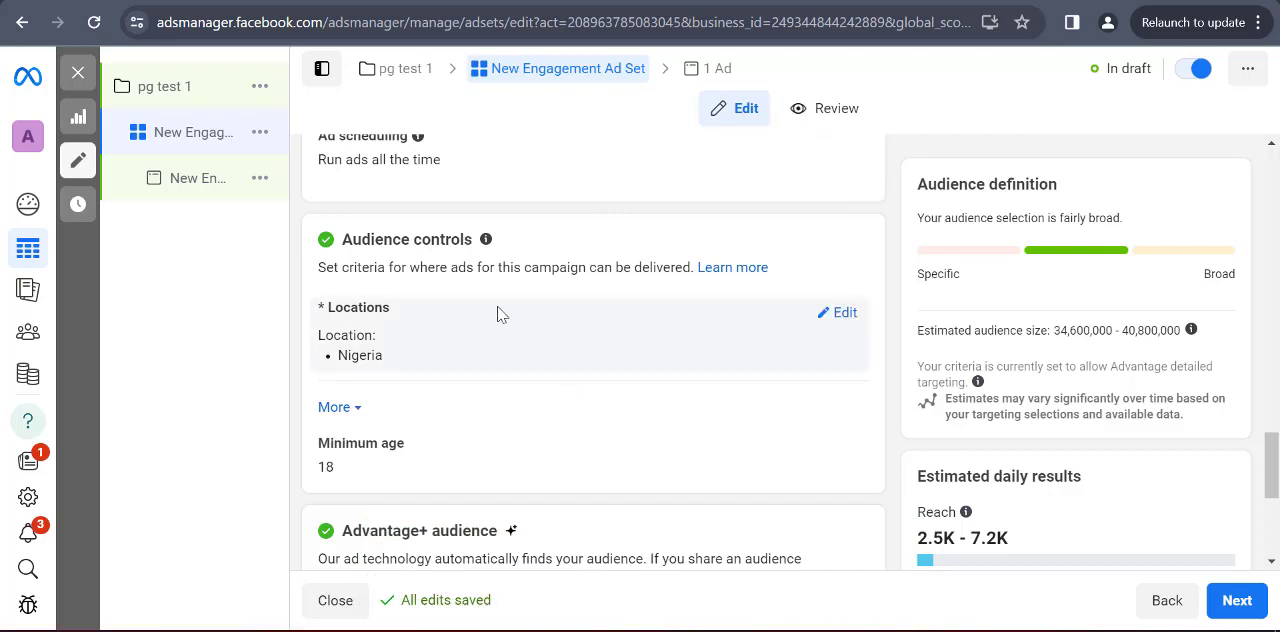
pyautogui.moveTo(398, 307)
pyautogui.scroll(-3, 643, 357)
pyautogui.scroll(1, 437, 309)
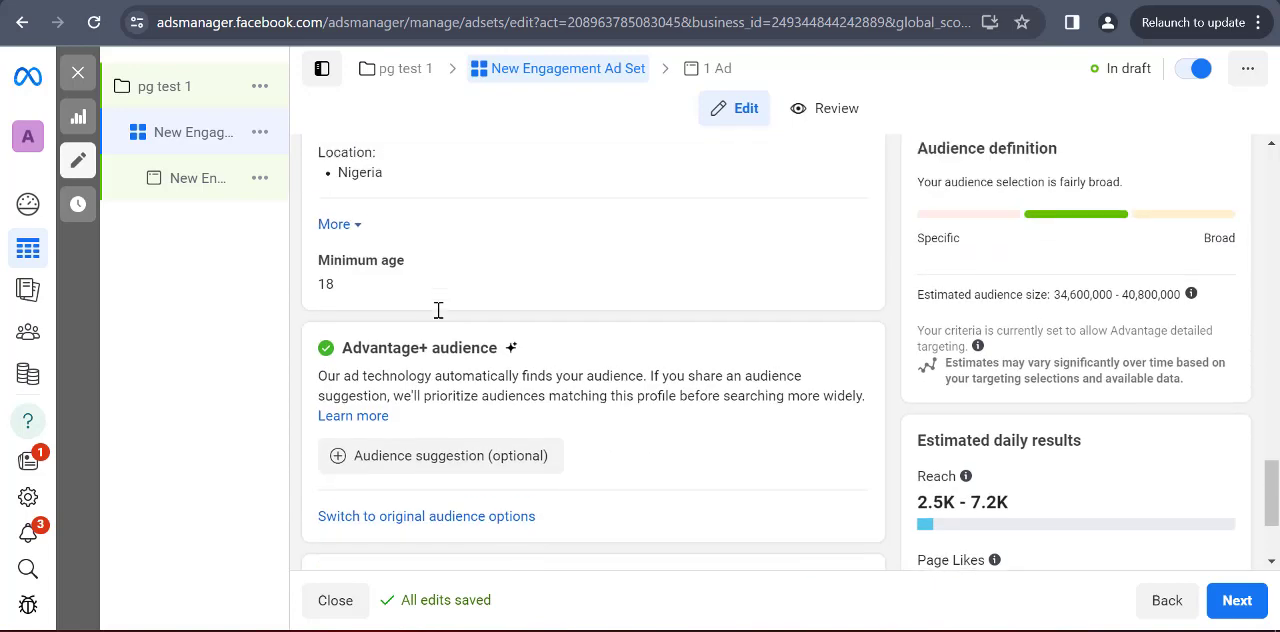
pyautogui.scroll(-1, 437, 317)
pyautogui.scroll(3, 445, 350)
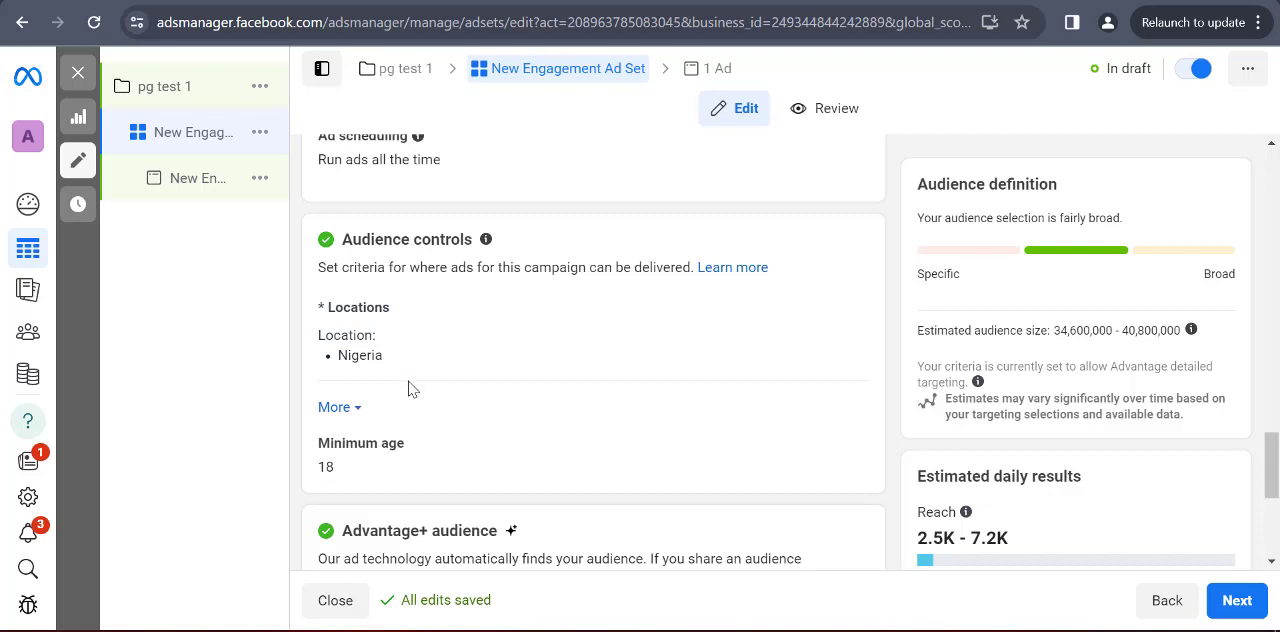
pyautogui.scroll(-3, 408, 389)
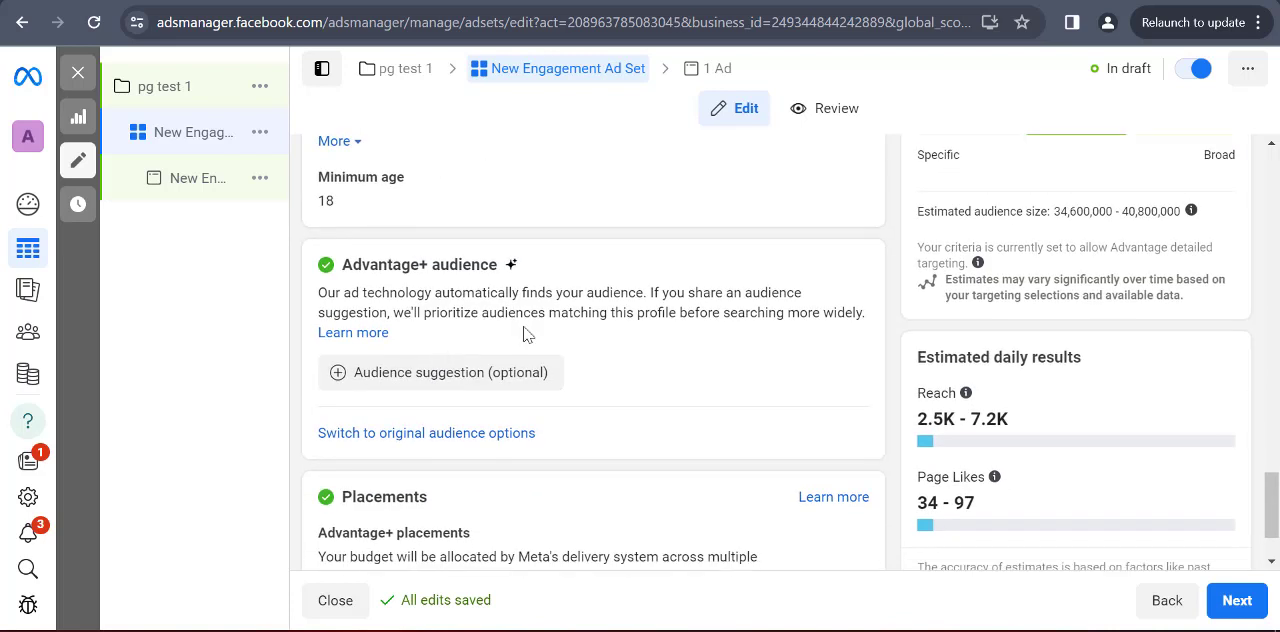
pyautogui.click(430, 441)
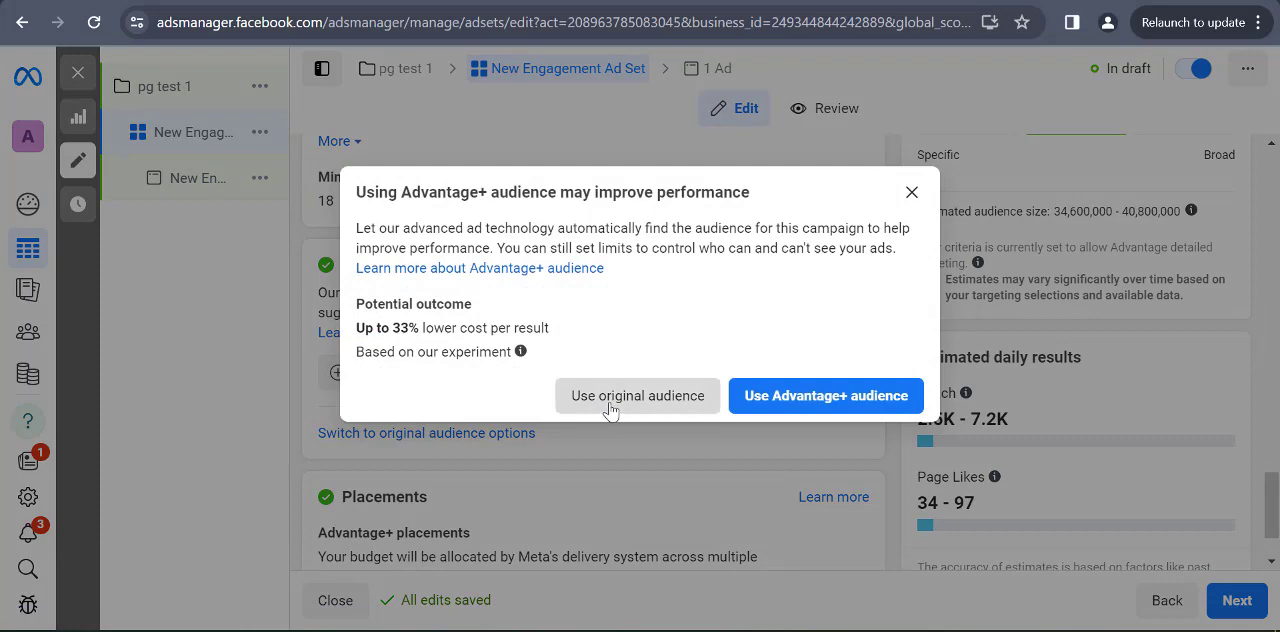
pyautogui.click(655, 400)
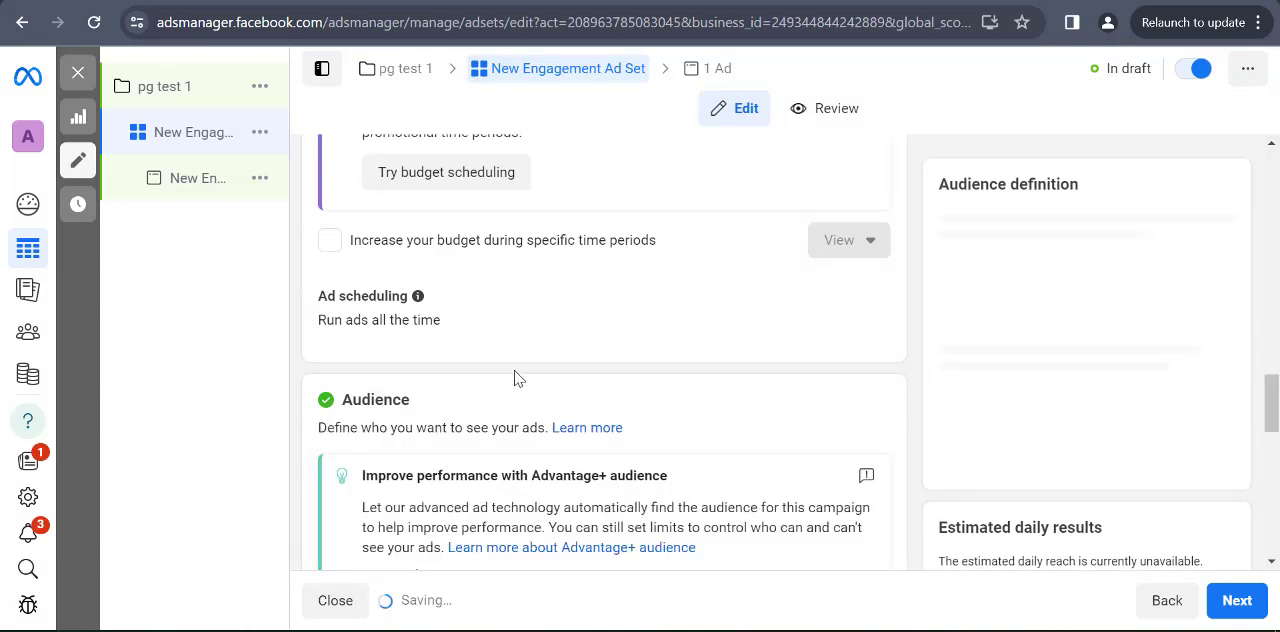
# Add the country Ghana to the audience's included locations alongside Nigeria
pyautogui.scroll(-8, 513, 380)
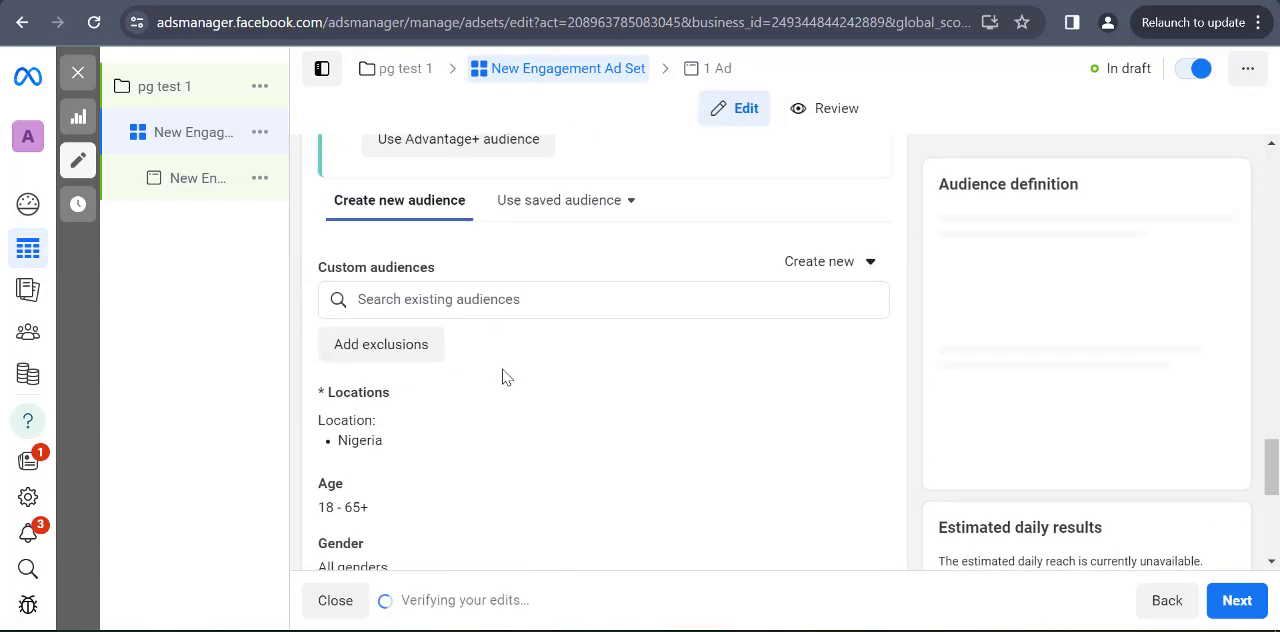
pyautogui.scroll(1, 400, 375)
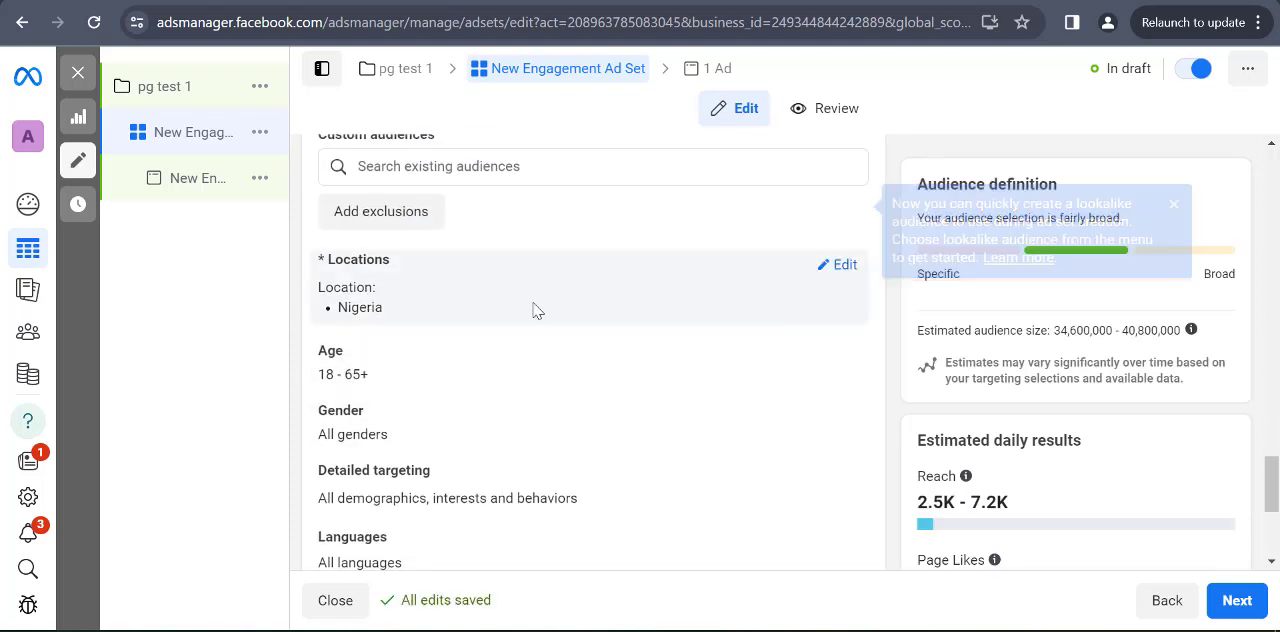
pyautogui.click(840, 267)
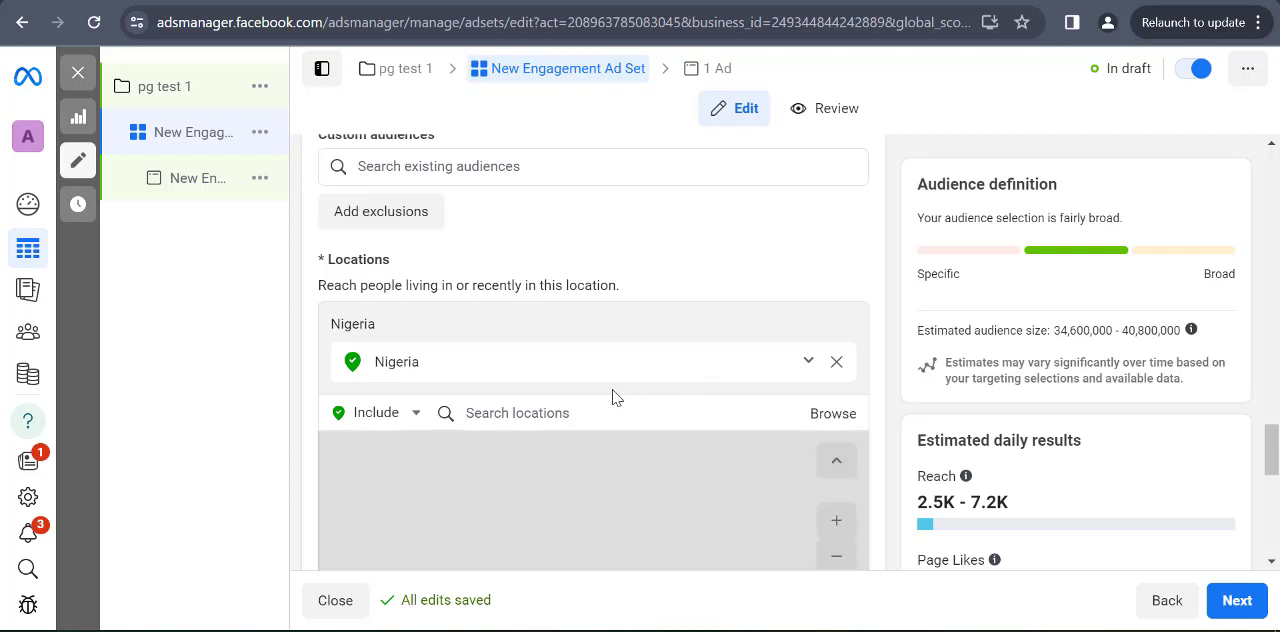
pyautogui.click(530, 413)
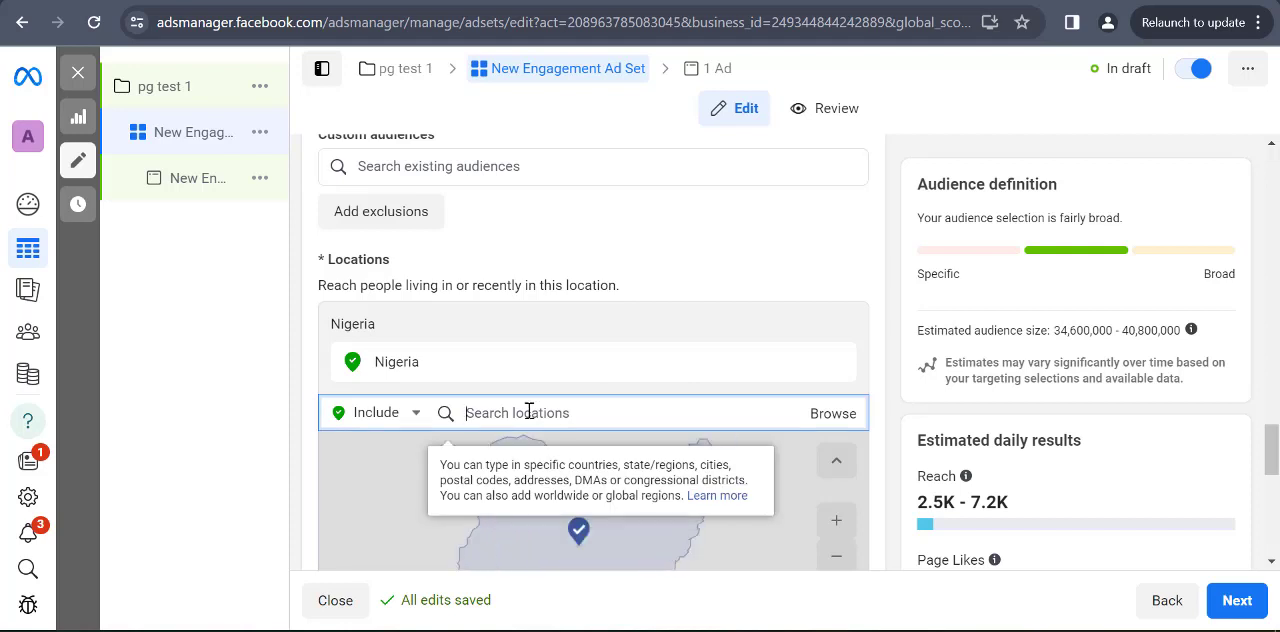
pyautogui.write('ghana')
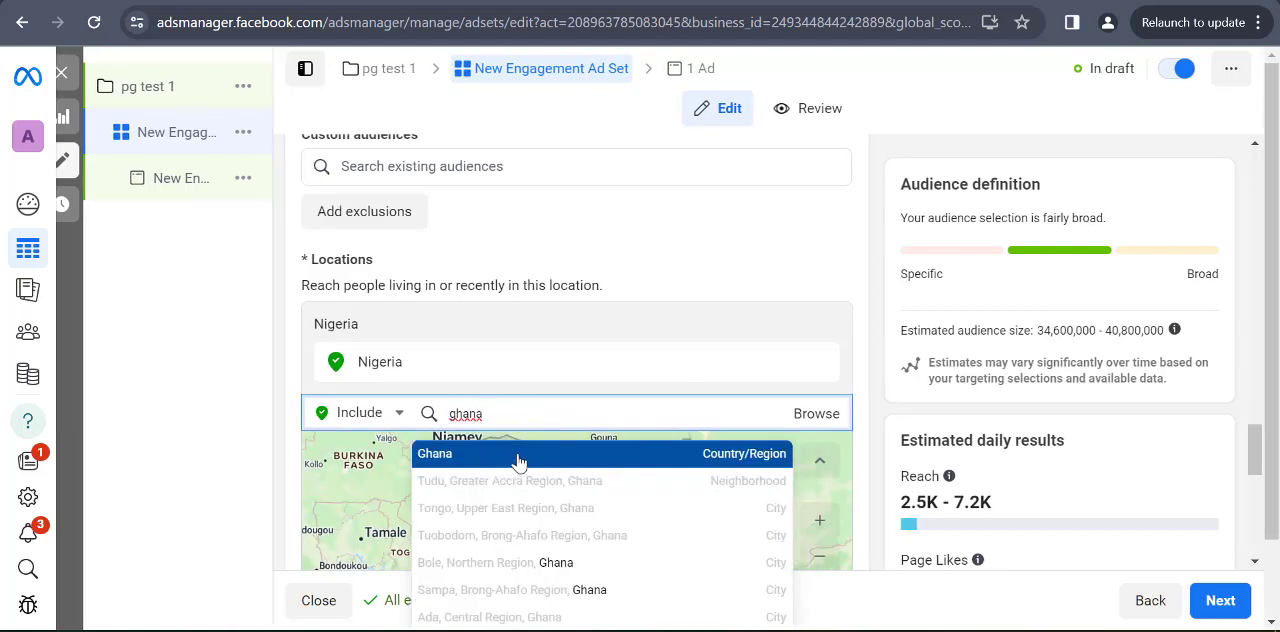
pyautogui.click(525, 452)
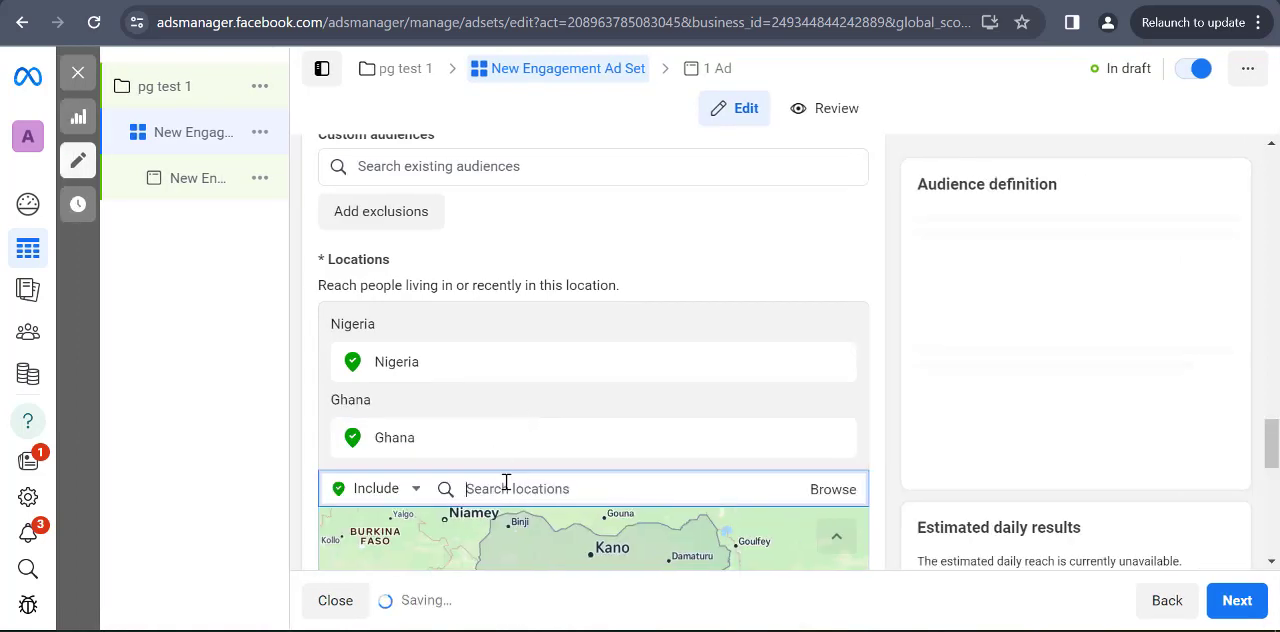
# Add the countries Cameroon and Kenya to the audience's included locations
pyautogui.write('cameroon')
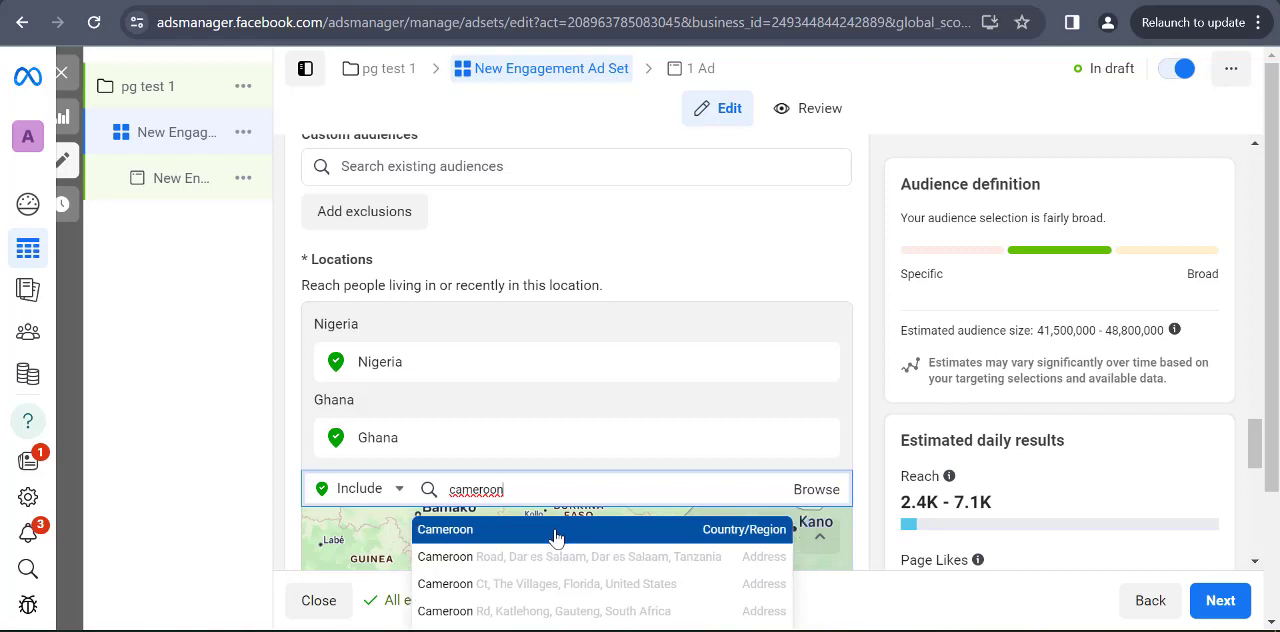
pyautogui.click(548, 526)
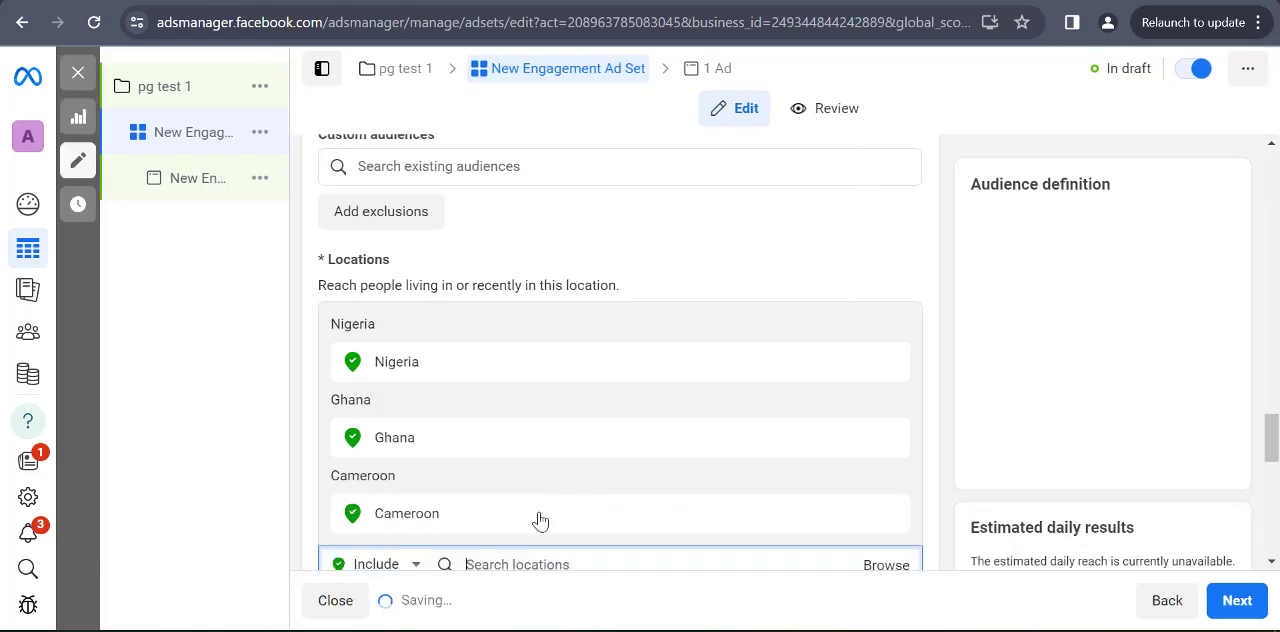
pyautogui.click(563, 563)
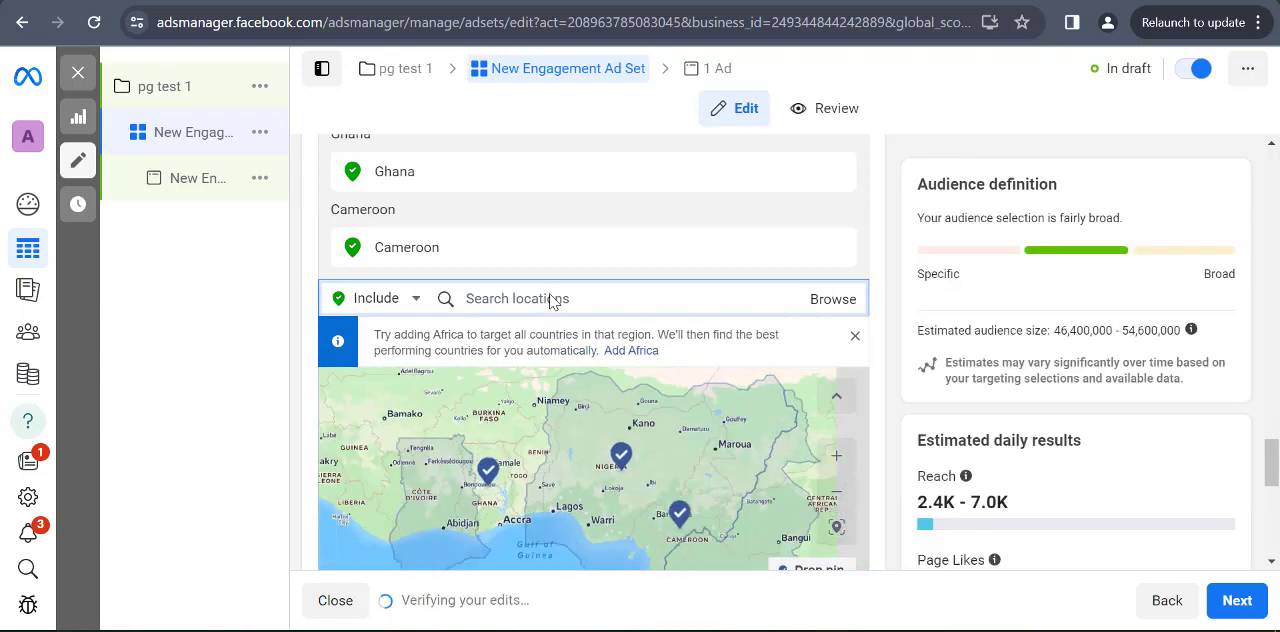
pyautogui.write('kenya')
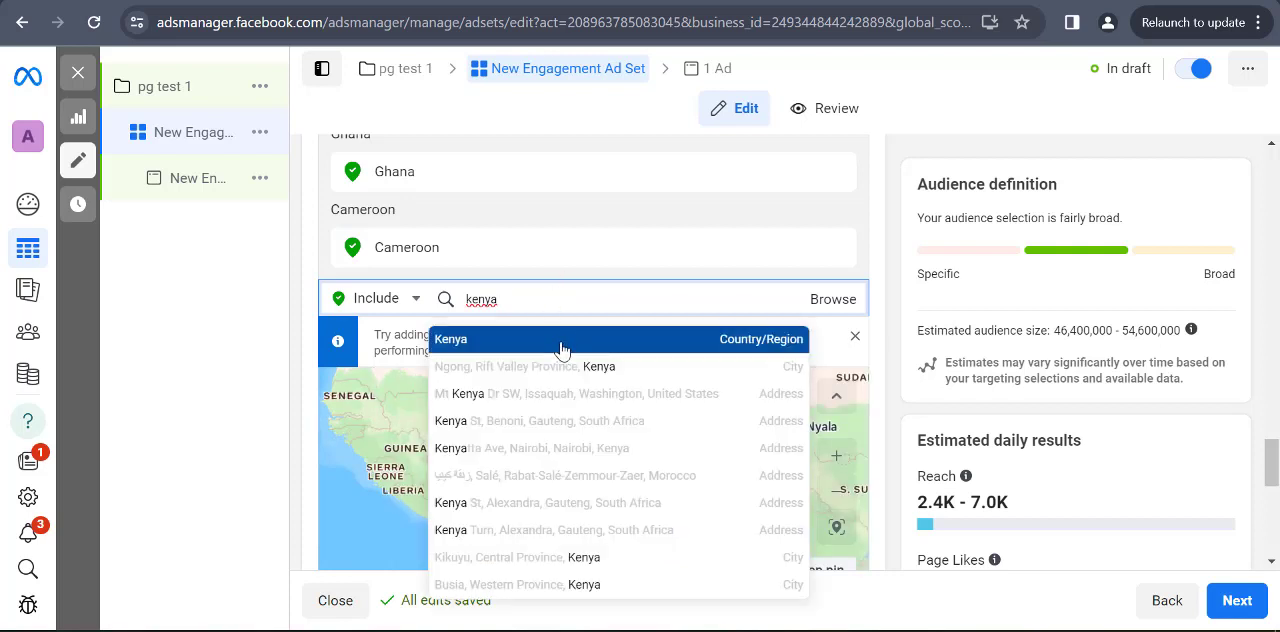
pyautogui.click(562, 345)
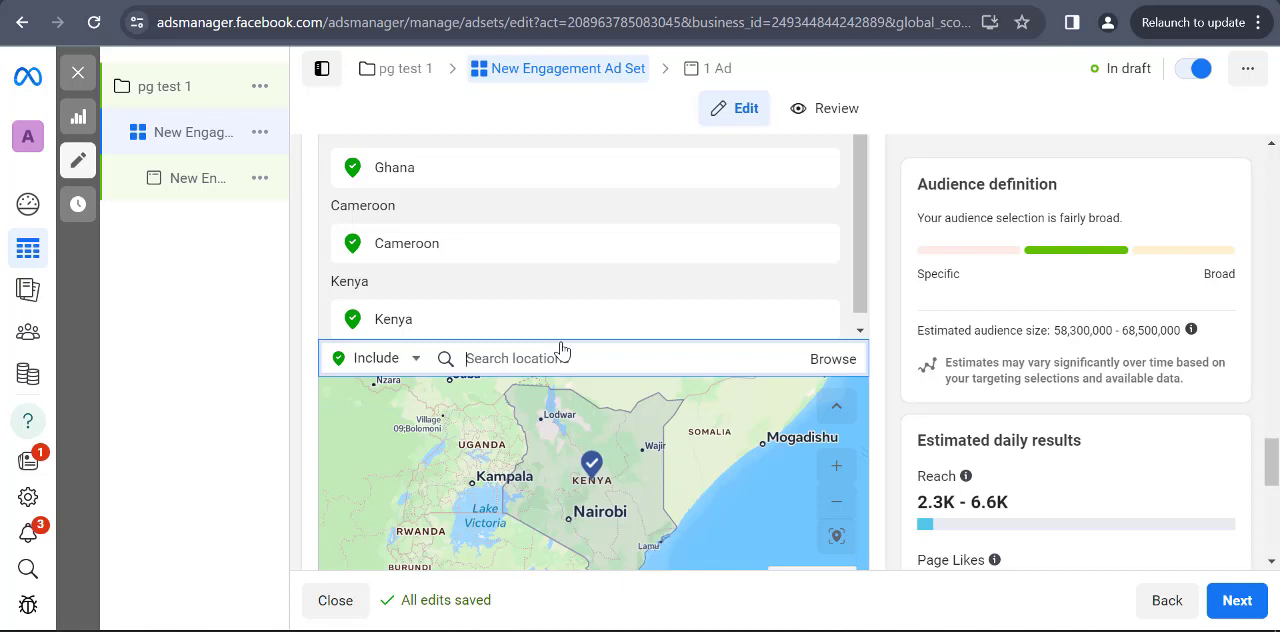
# Set the audience's minimum age to 20
pyautogui.scroll(-3, 840, 380)
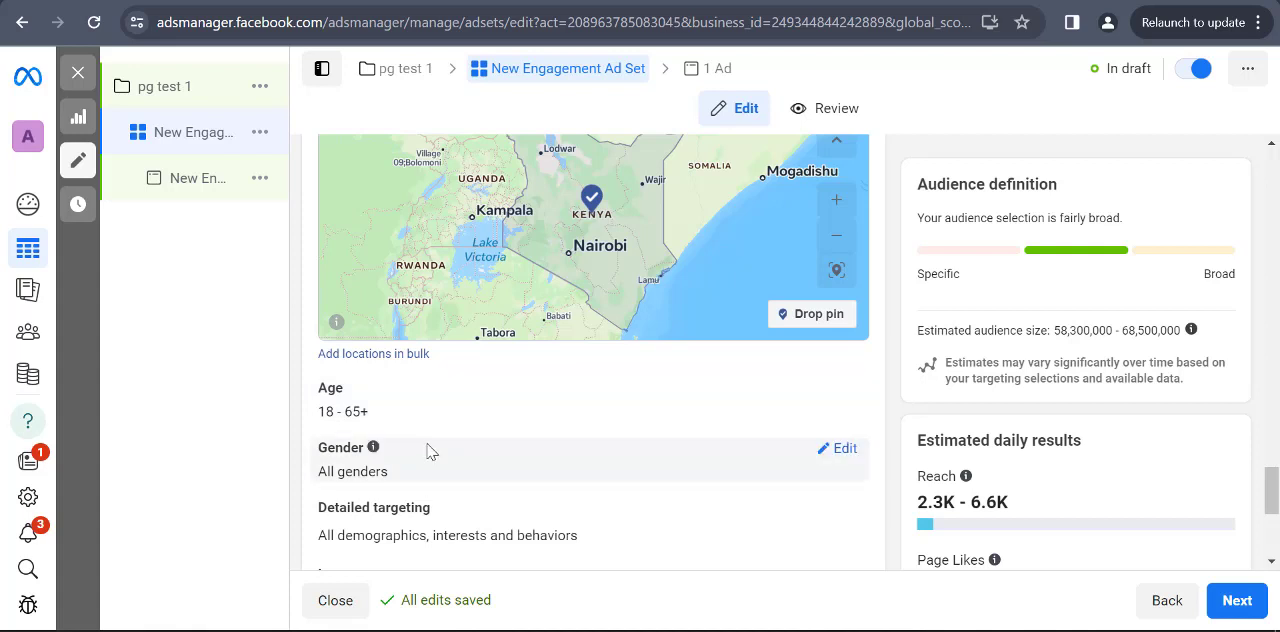
pyautogui.click(846, 390)
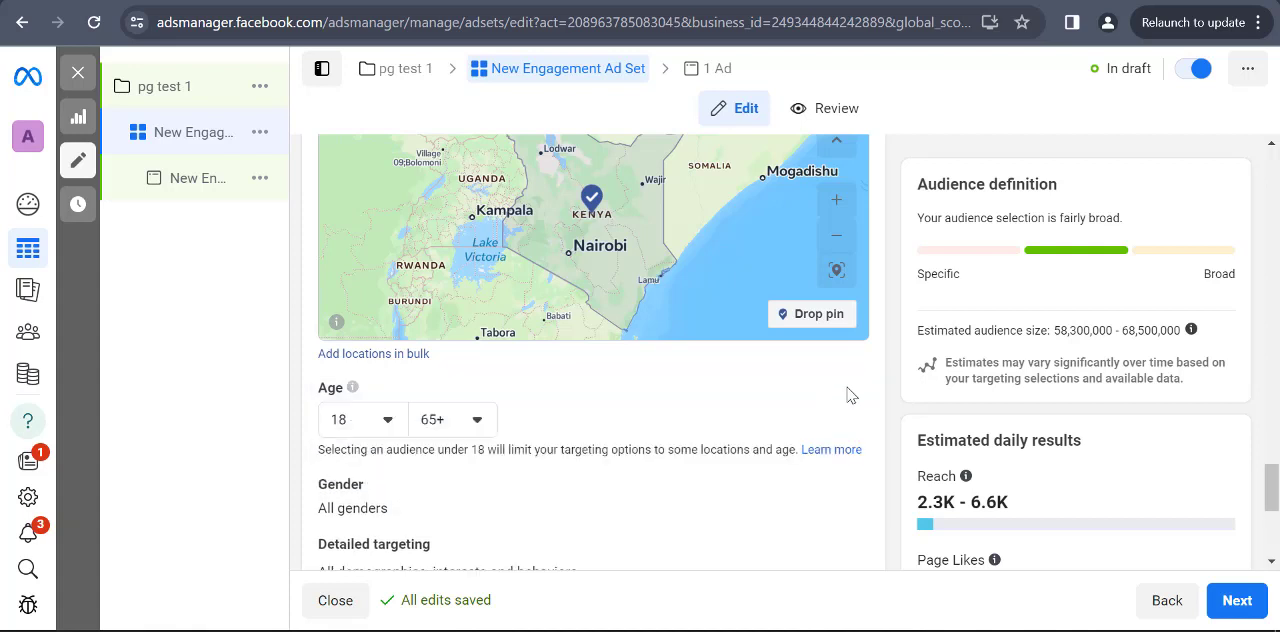
pyautogui.click(372, 426)
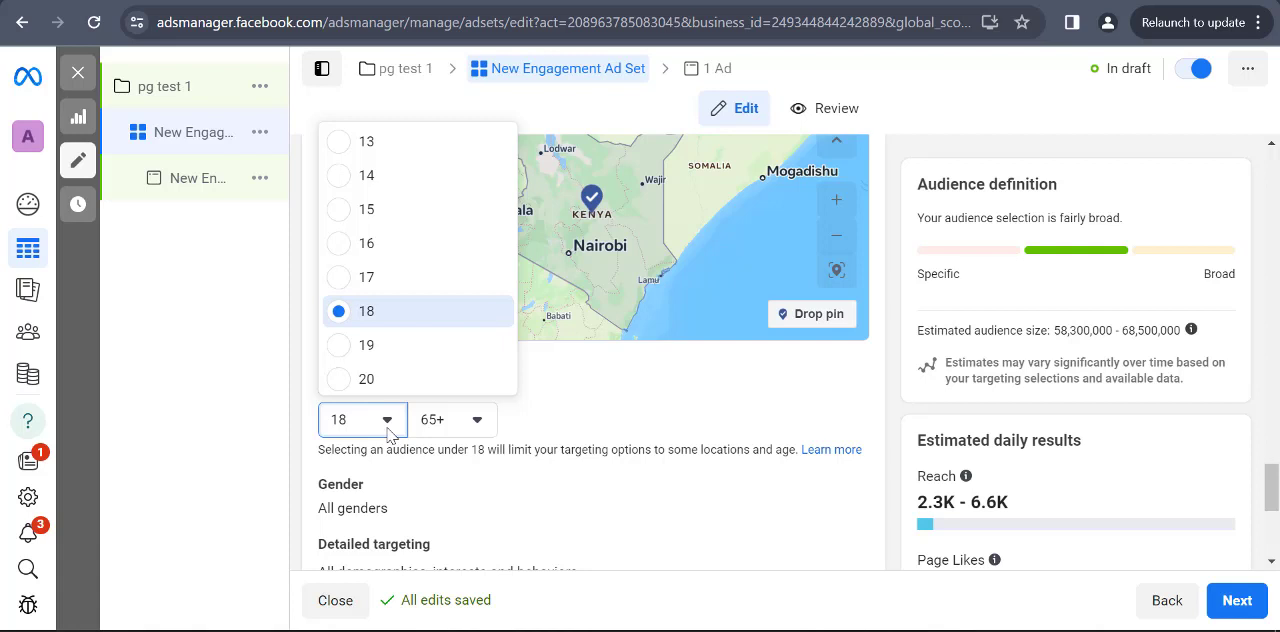
pyautogui.scroll(-1, 372, 325)
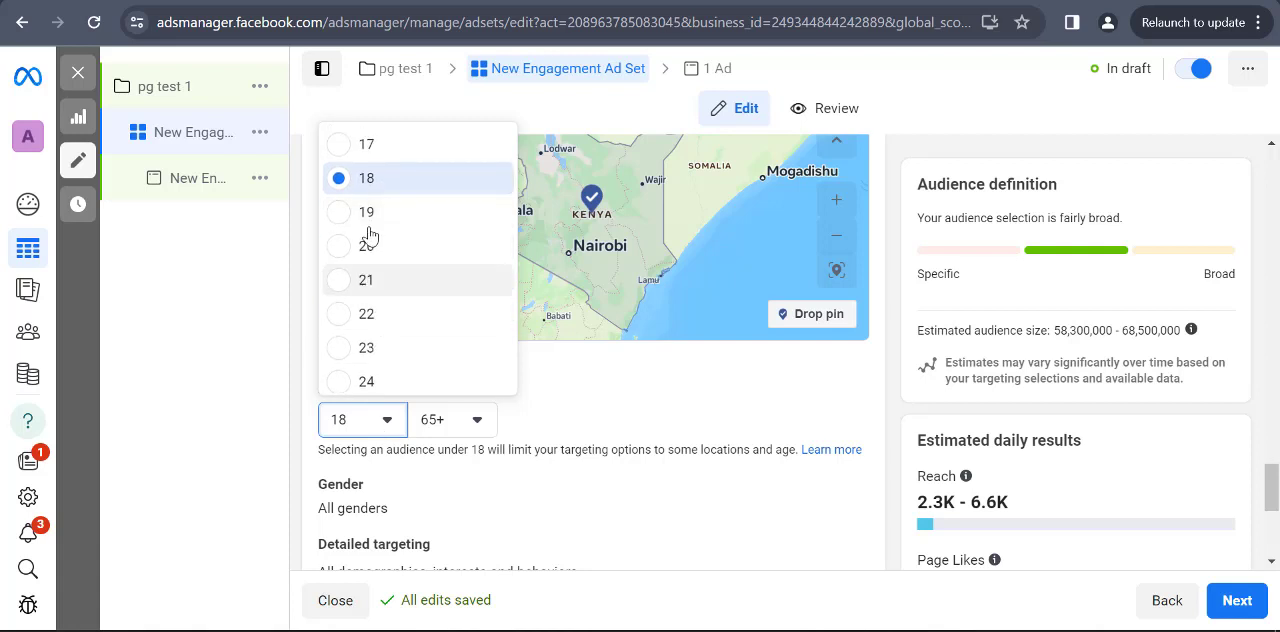
pyautogui.scroll(-1, 370, 310)
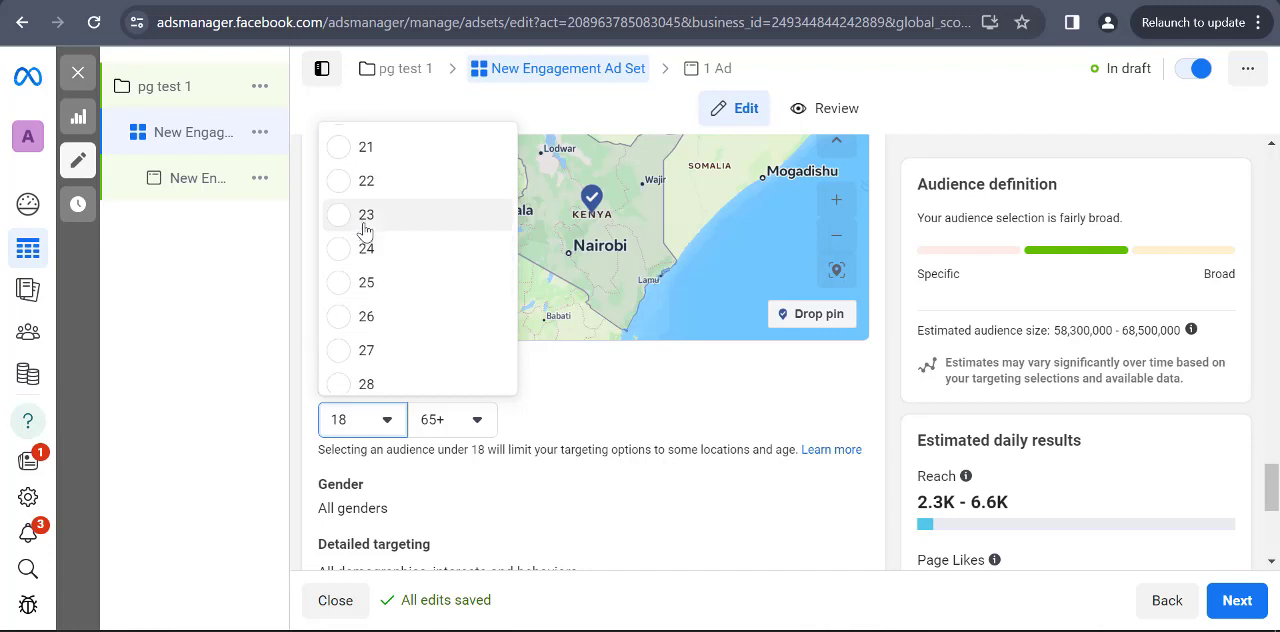
pyautogui.scroll(1, 365, 232)
pyautogui.scroll(1, 365, 232)
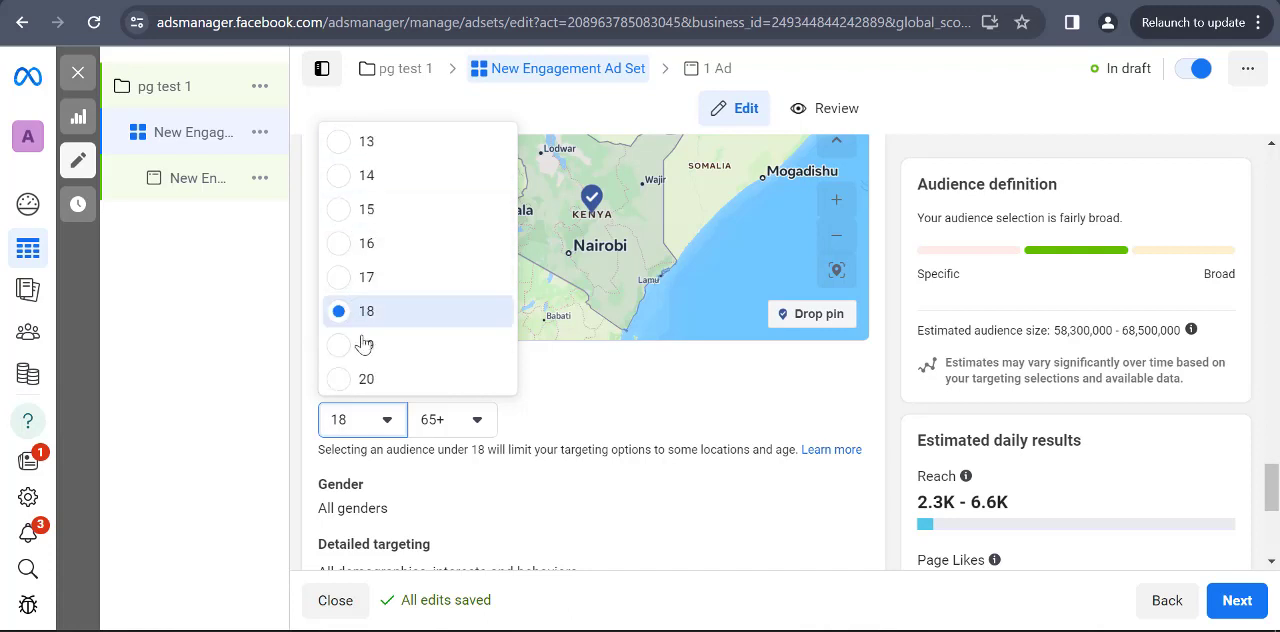
pyautogui.click(386, 386)
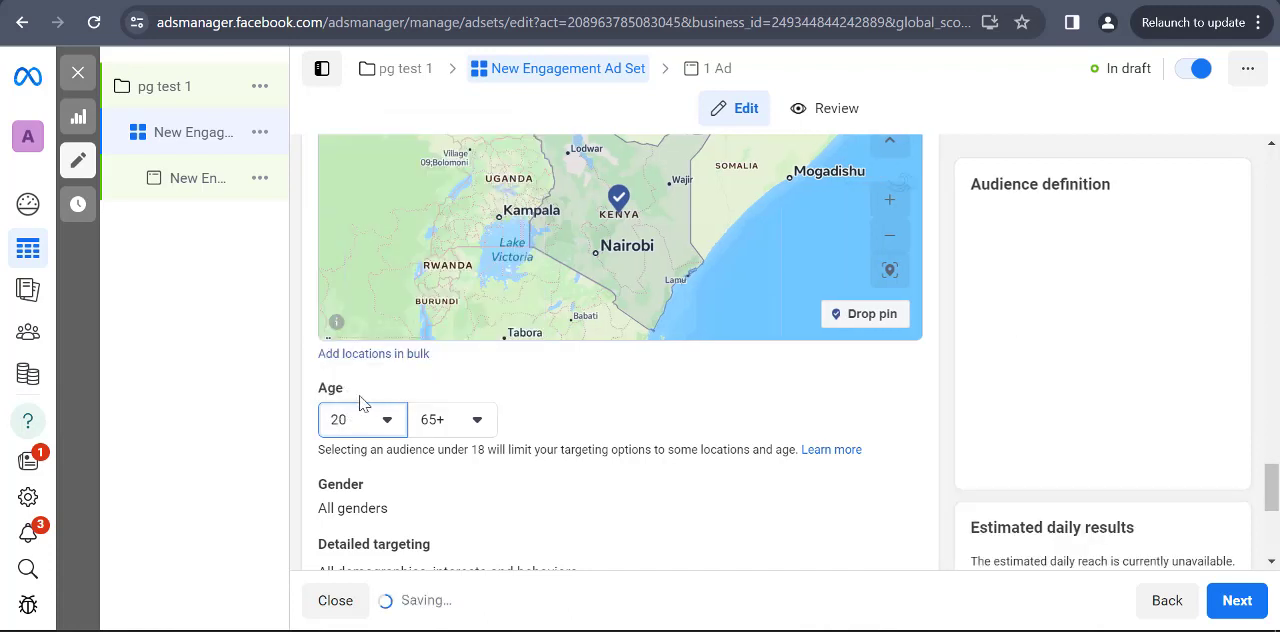
# Open the audience's gender and detailed targeting settings for editing
pyautogui.scroll(-1, 400, 445)
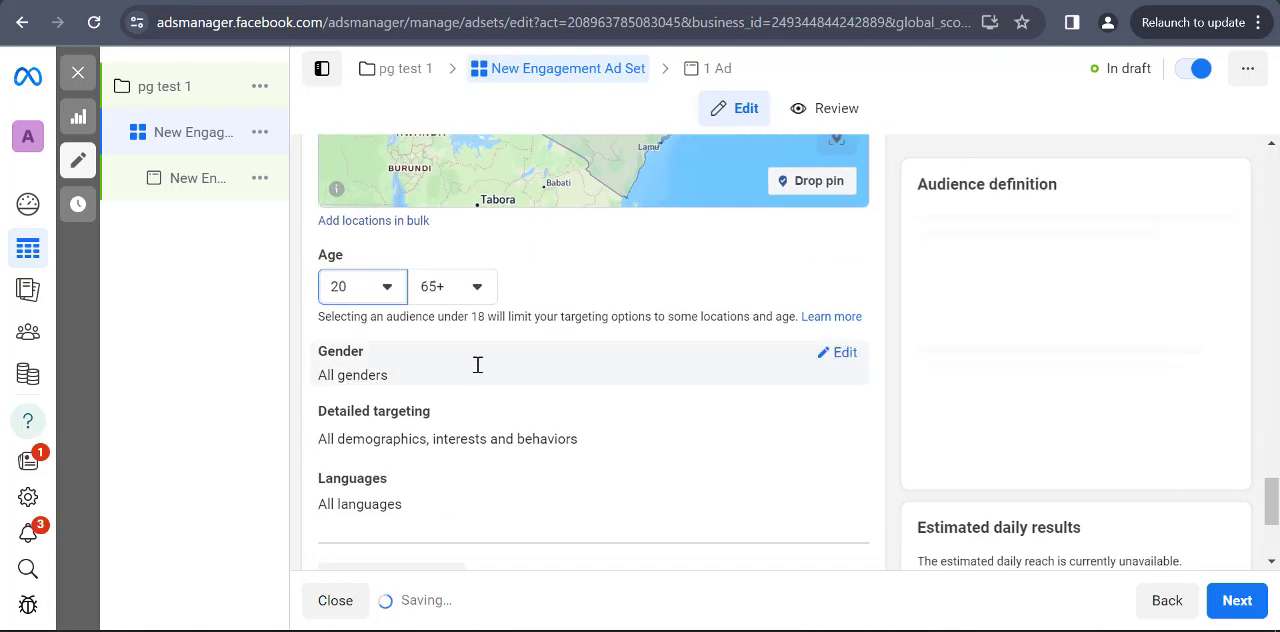
pyautogui.click(845, 353)
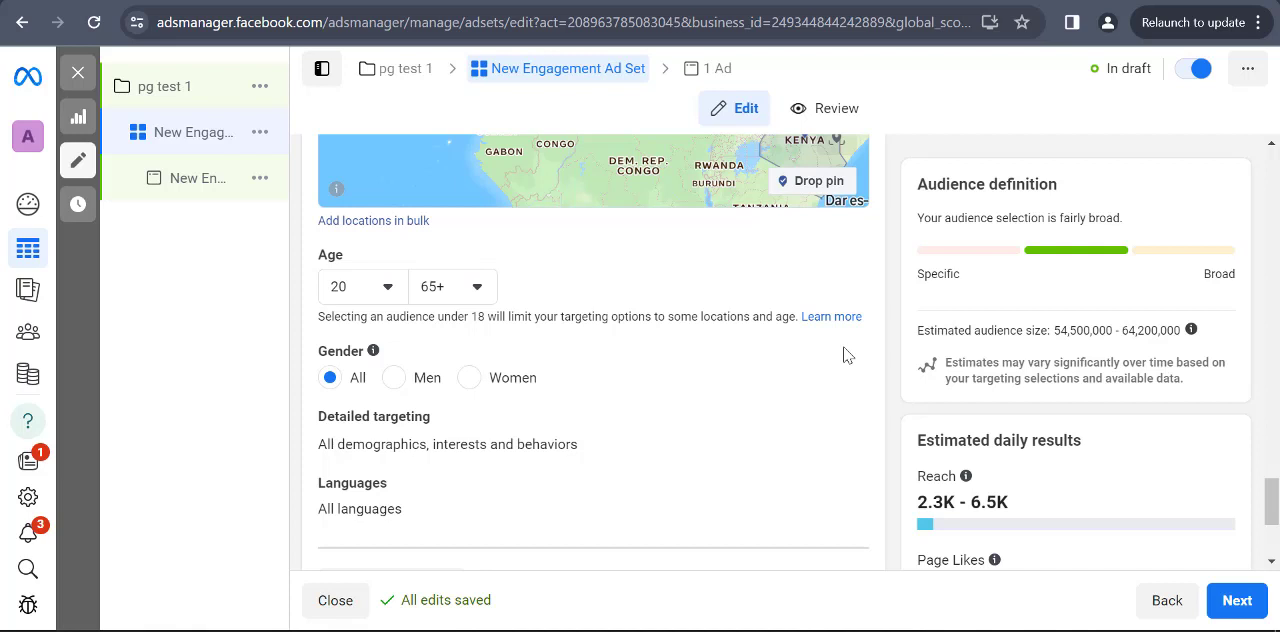
pyautogui.scroll(-3, 890, 370)
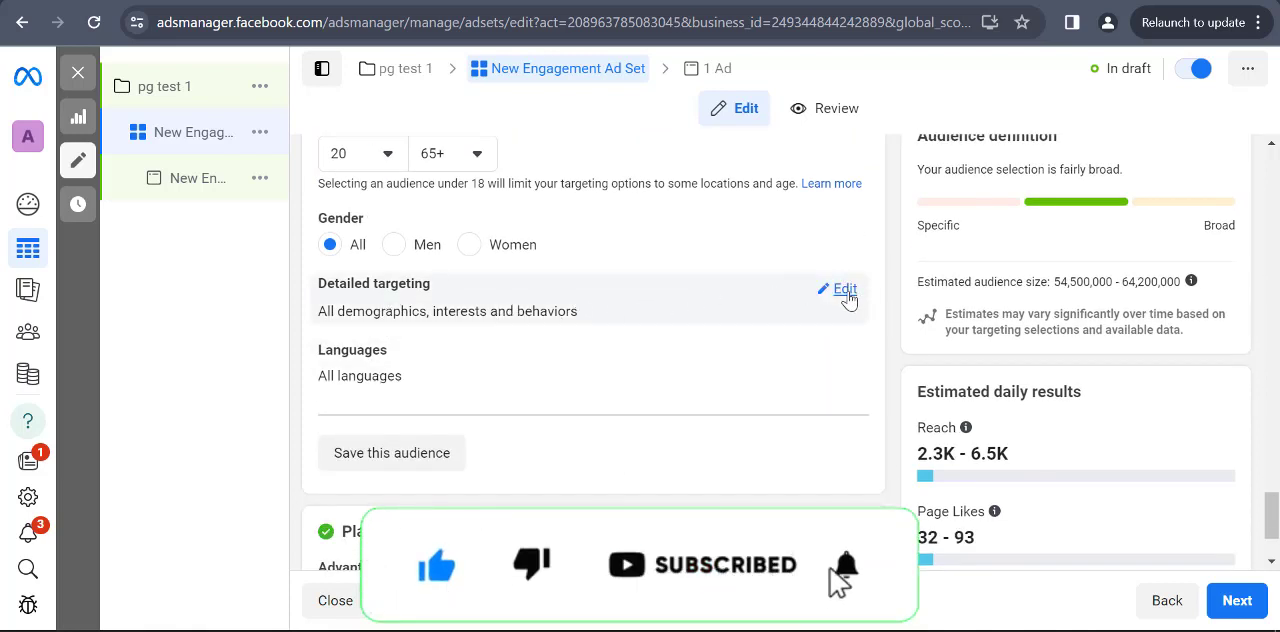
pyautogui.click(848, 290)
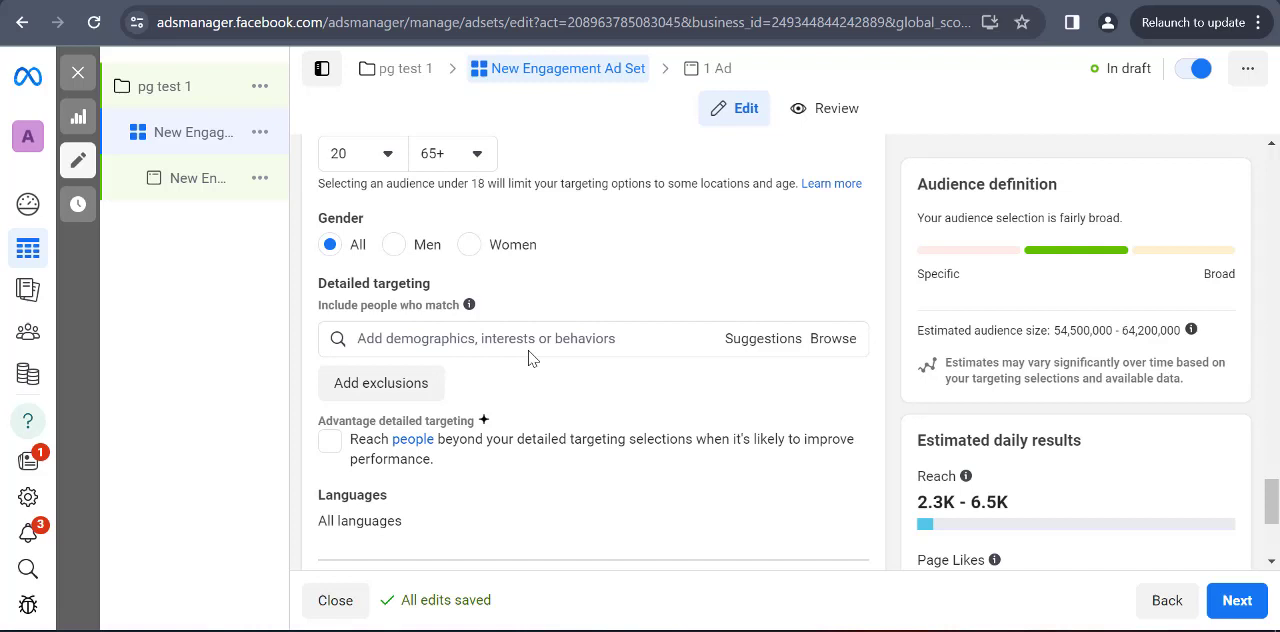
# Expand the additional placement settings and change the ad set's placements to Manual placements
pyautogui.scroll(-3, 517, 351)
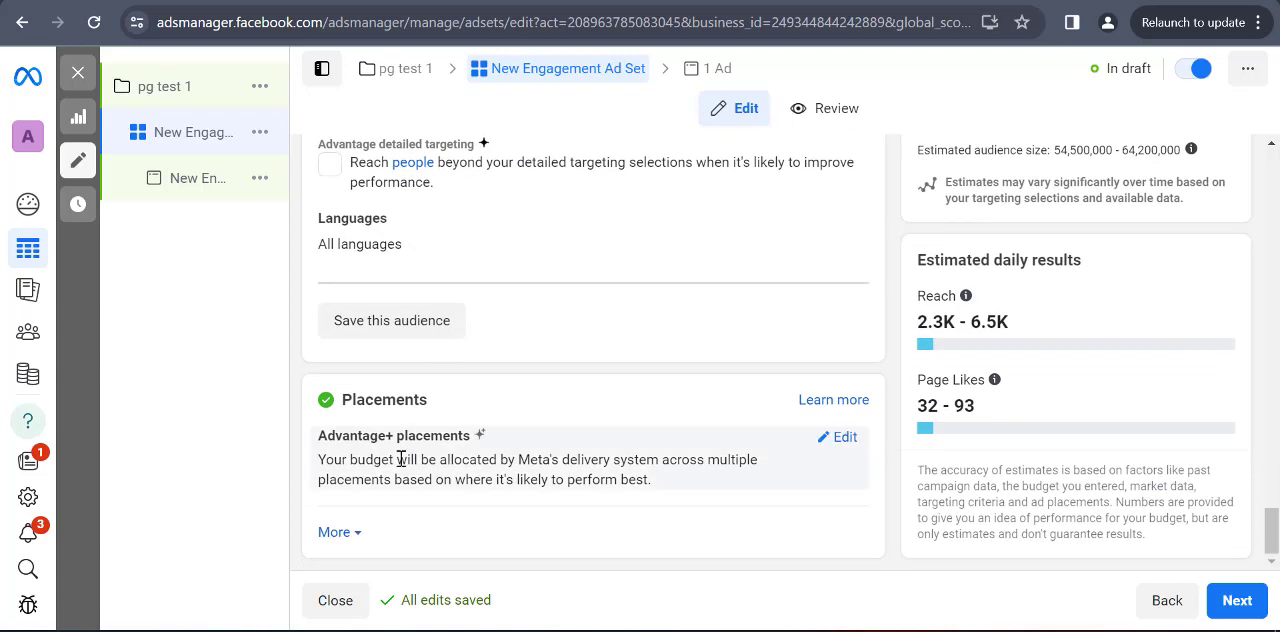
pyautogui.click(345, 533)
pyautogui.scroll(-1, 545, 395)
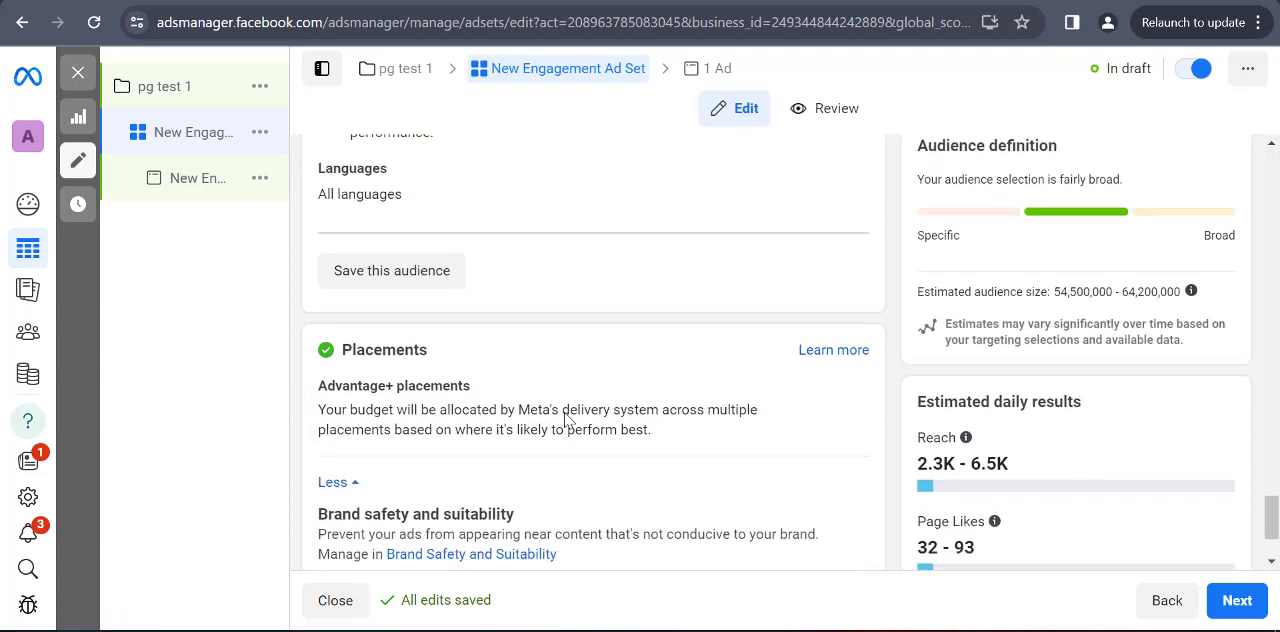
pyautogui.scroll(-1, 565, 420)
pyautogui.click(846, 314)
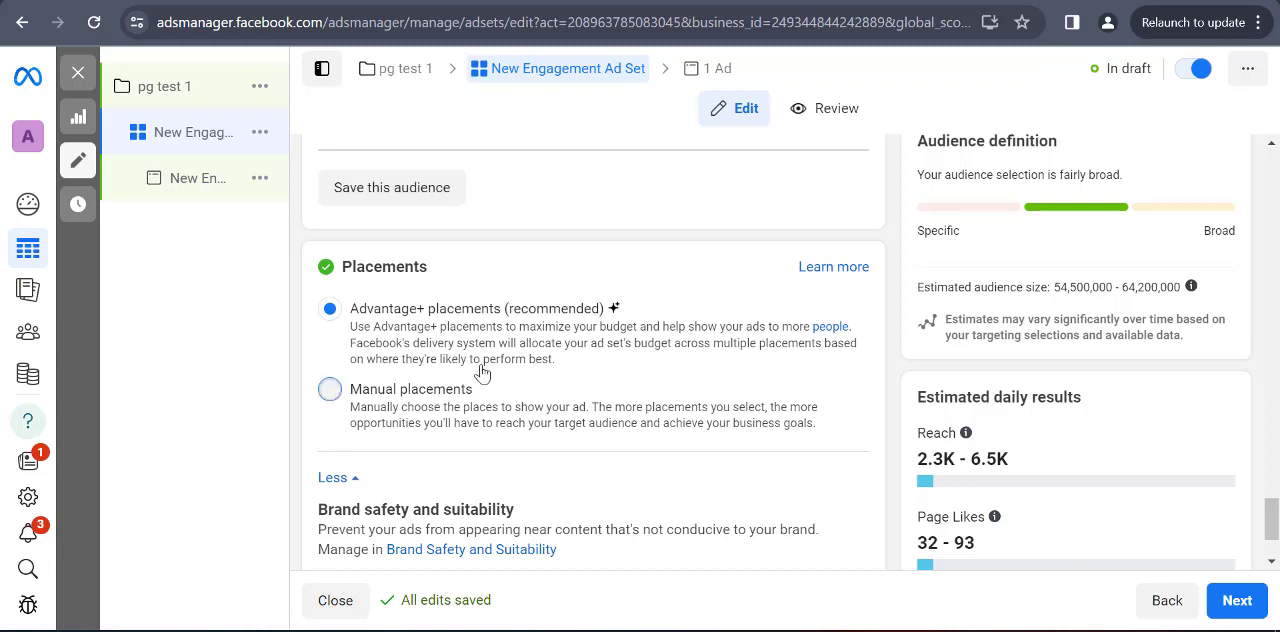
pyautogui.click(331, 392)
# Examine the platforms and placements available for manual placement, and expand the additional options to view the device and brand safety settings
pyautogui.scroll(-3, 362, 396)
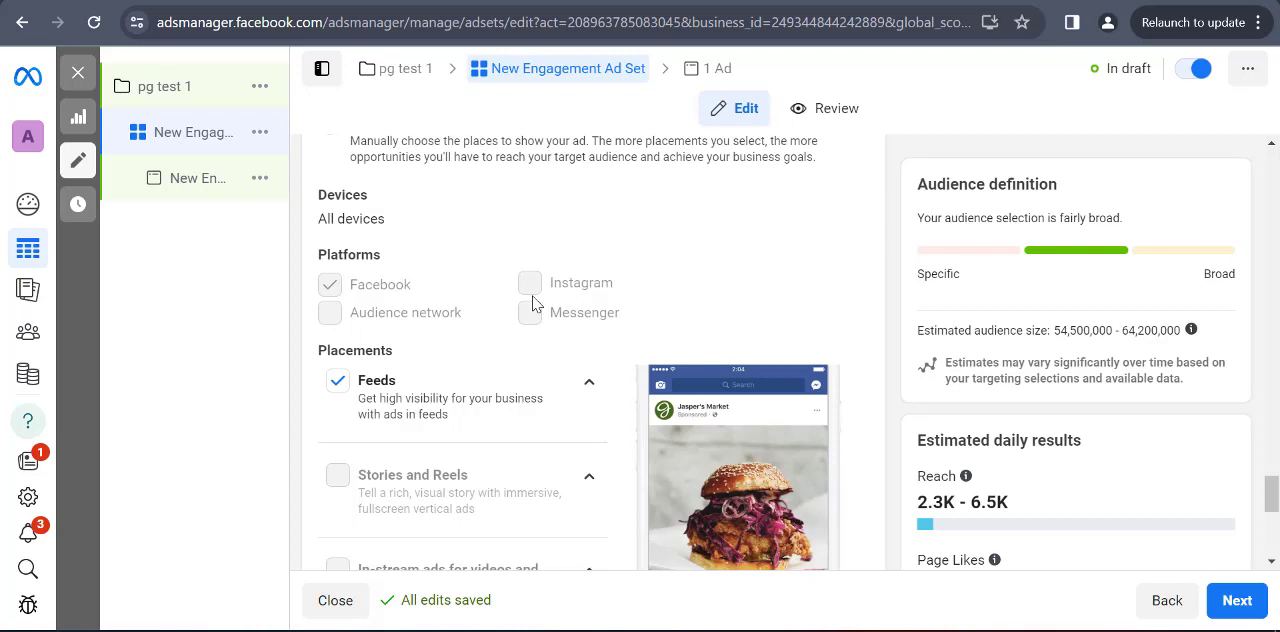
pyautogui.scroll(-4, 508, 351)
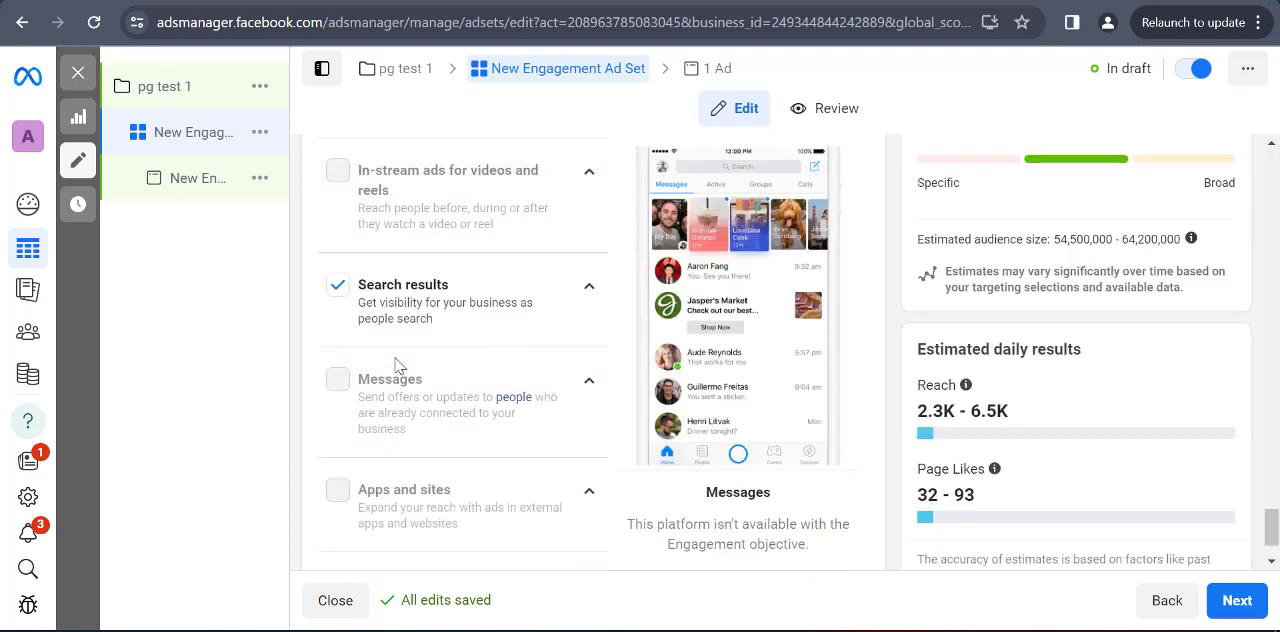
pyautogui.scroll(-1, 395, 365)
pyautogui.click(352, 520)
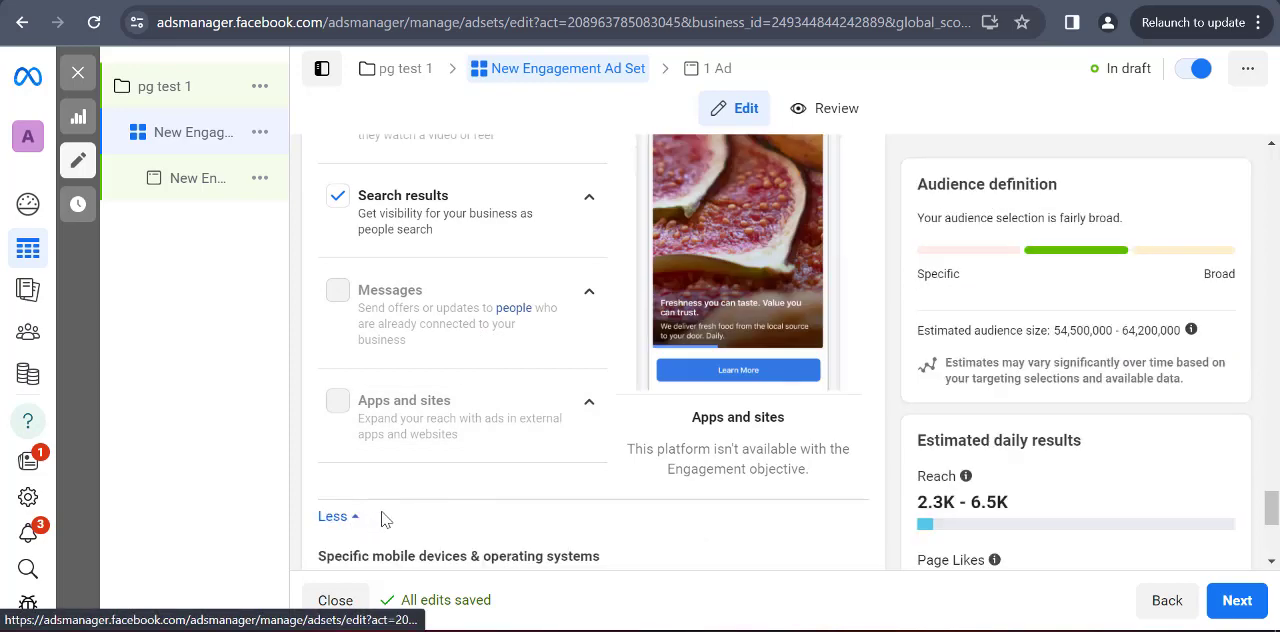
pyautogui.scroll(-3, 385, 519)
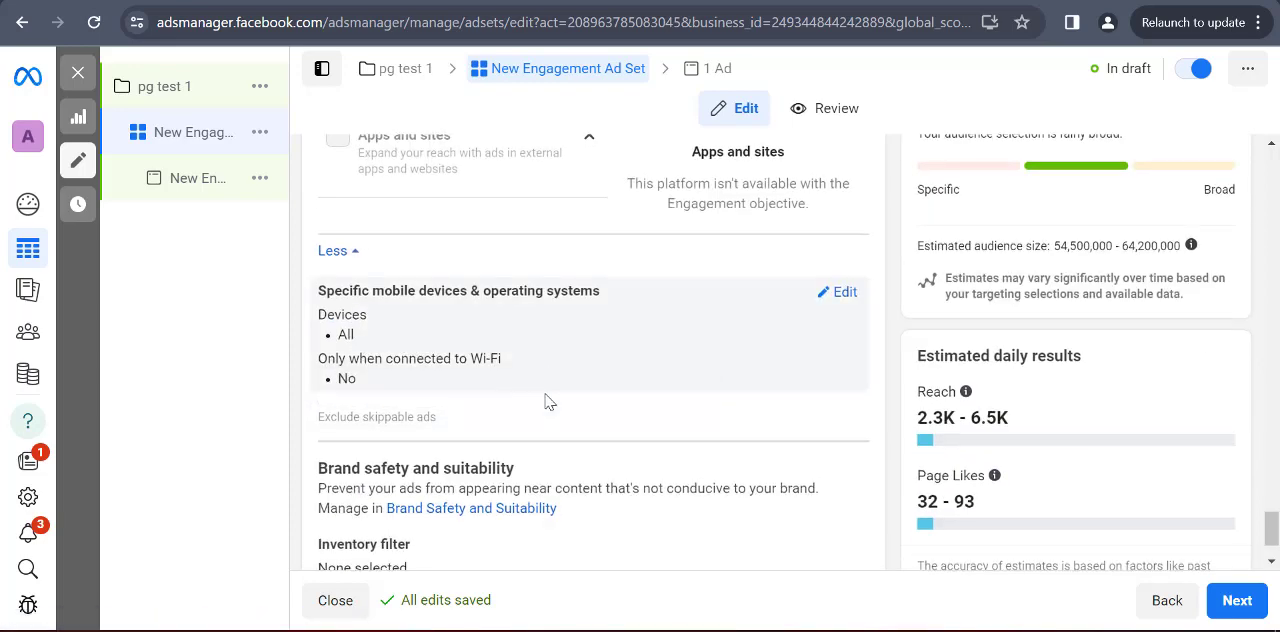
# Rename the ad set as "pg test 1"
pyautogui.scroll(20, 545, 401)
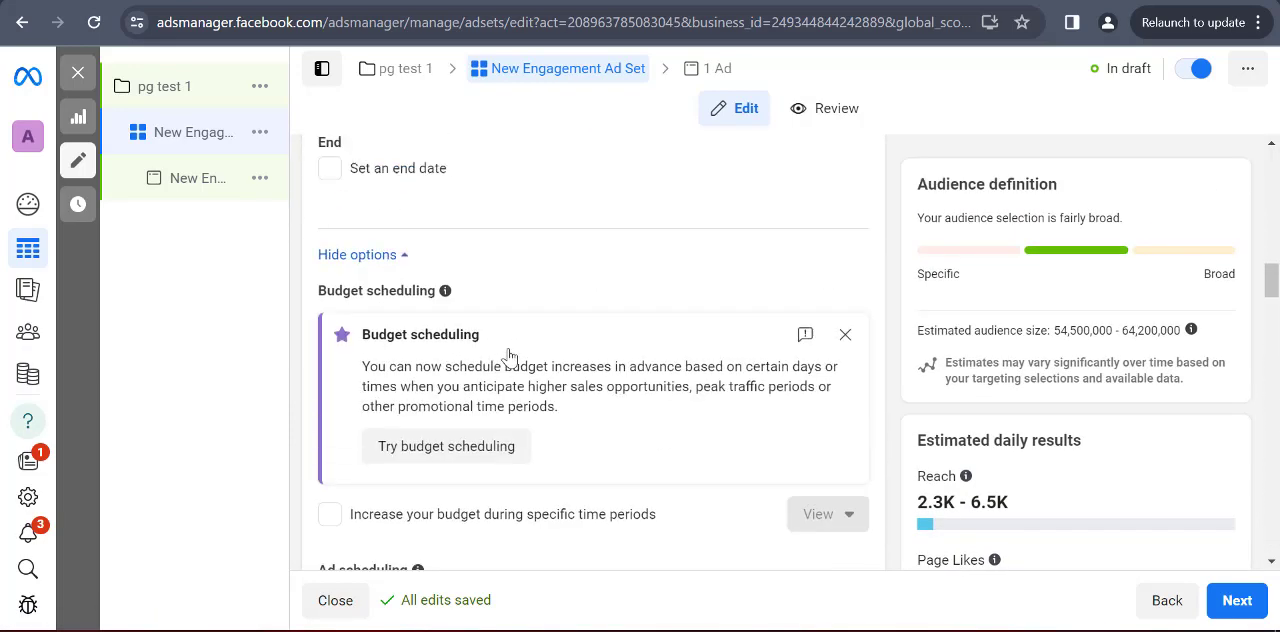
pyautogui.scroll(15, 509, 355)
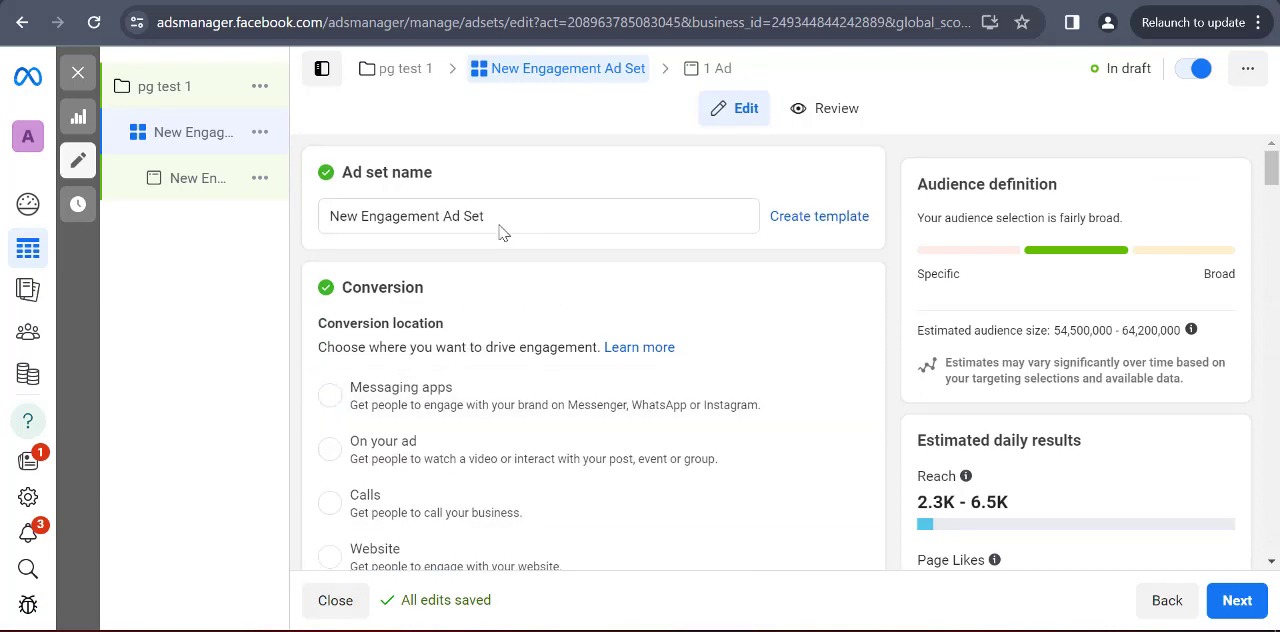
pyautogui.click(503, 218)
pyautogui.hotkey('ctrl', 'a')
pyautogui.press('BackSpace')
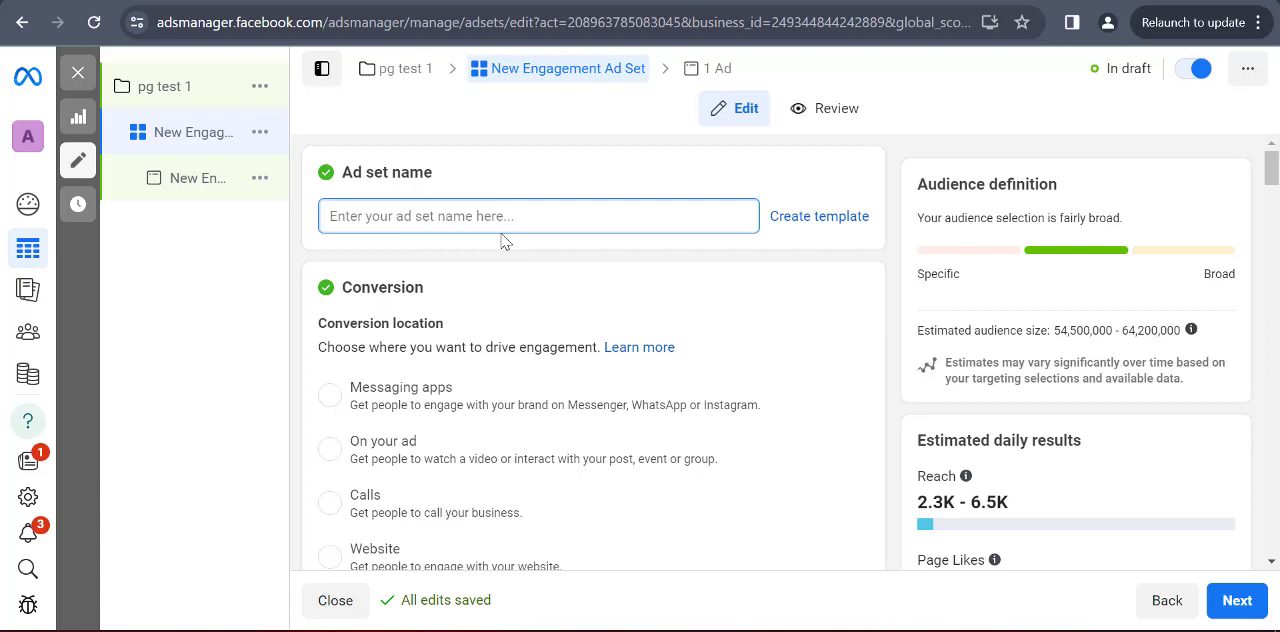
pyautogui.write('pg test 1')
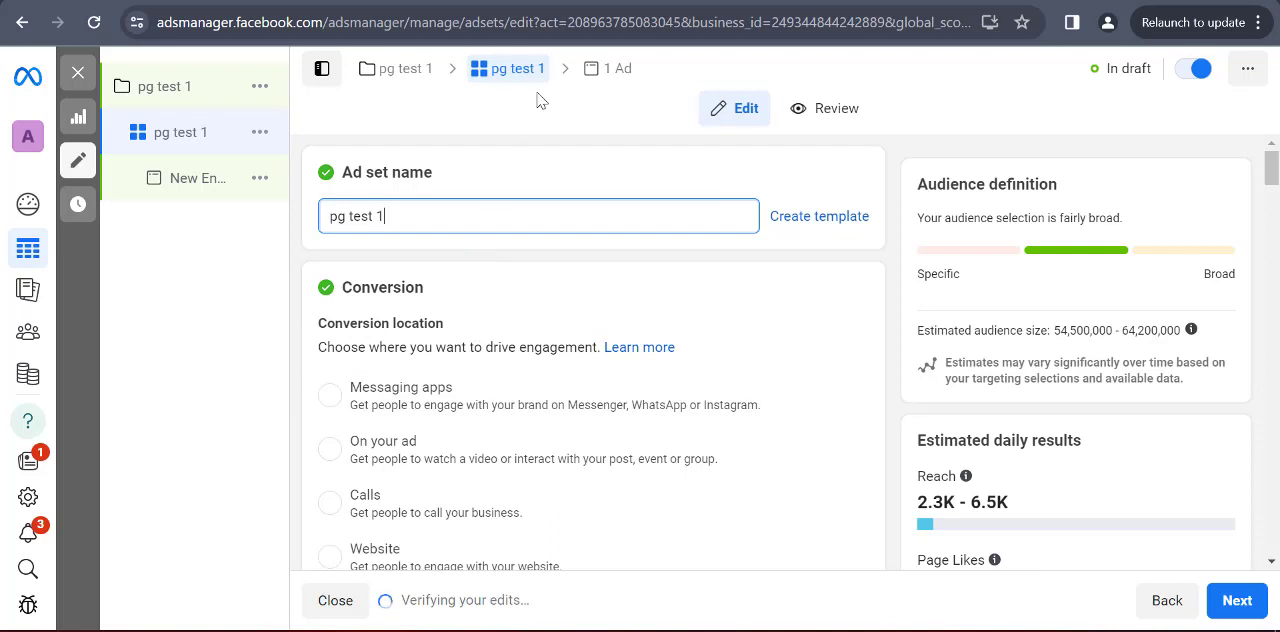
# Switch to editing the campaign's ad and rename the ad as "pg test 1"
pyautogui.click(617, 78)
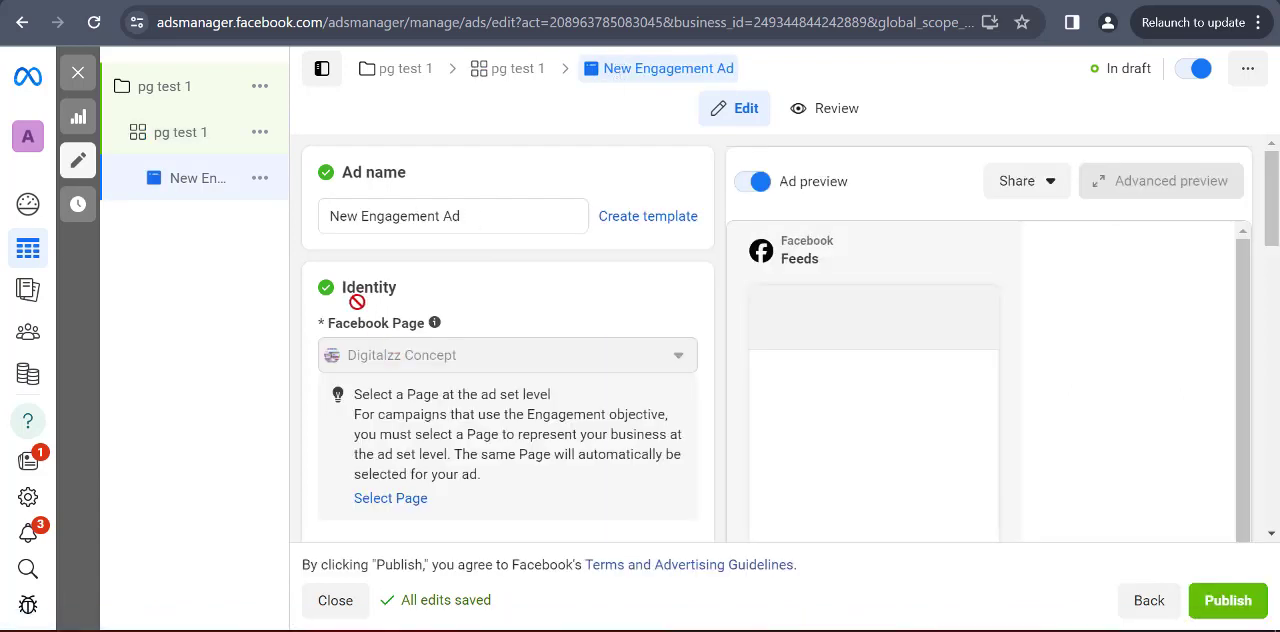
pyautogui.click(477, 217)
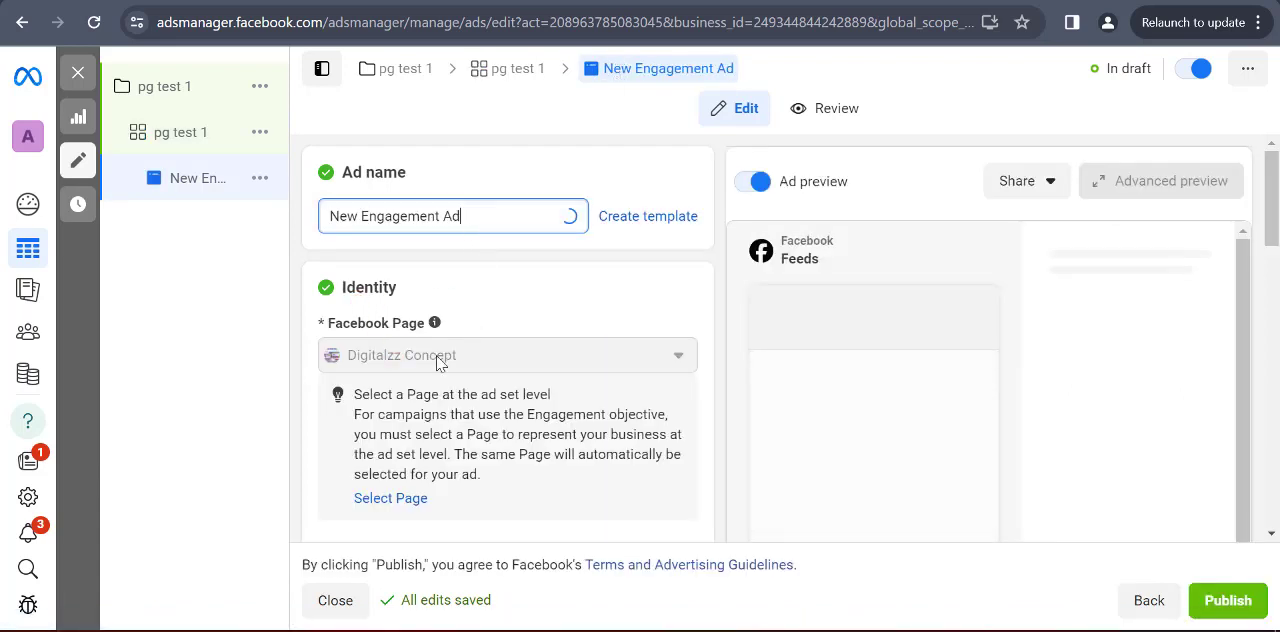
pyautogui.tripleClick(478, 225)
pyautogui.write('p')
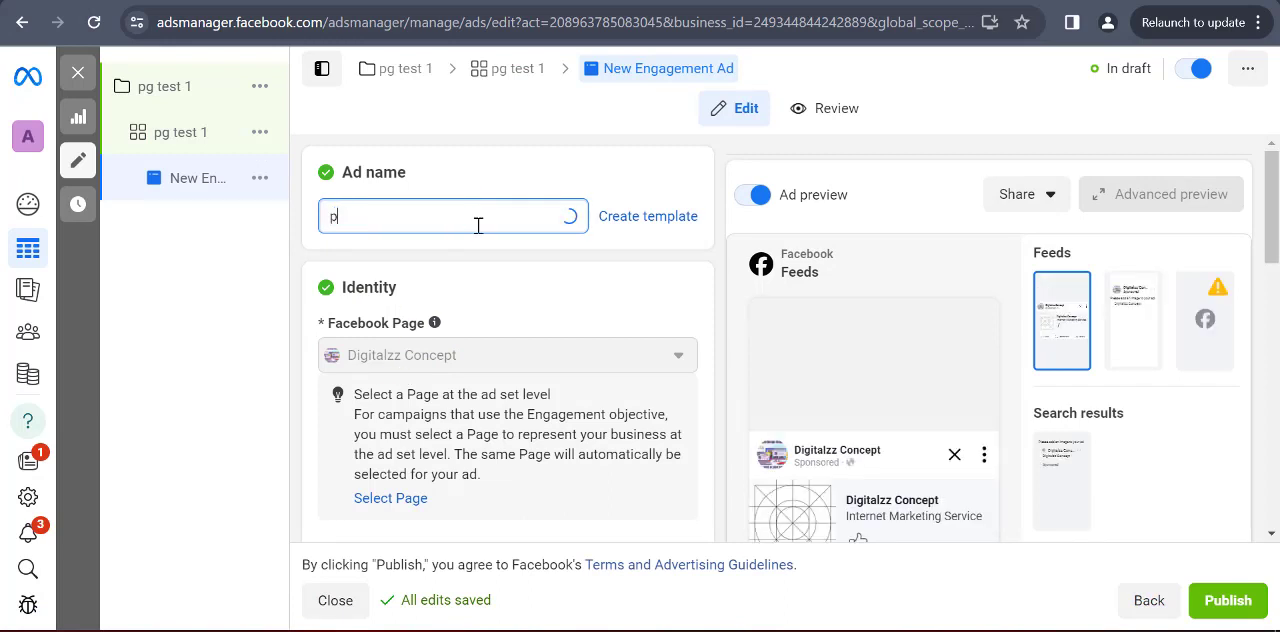
pyautogui.write('g test 1')
# View the video selection and upload options for the ad creative's media, and close them without adding a video
pyautogui.scroll(-6, 420, 375)
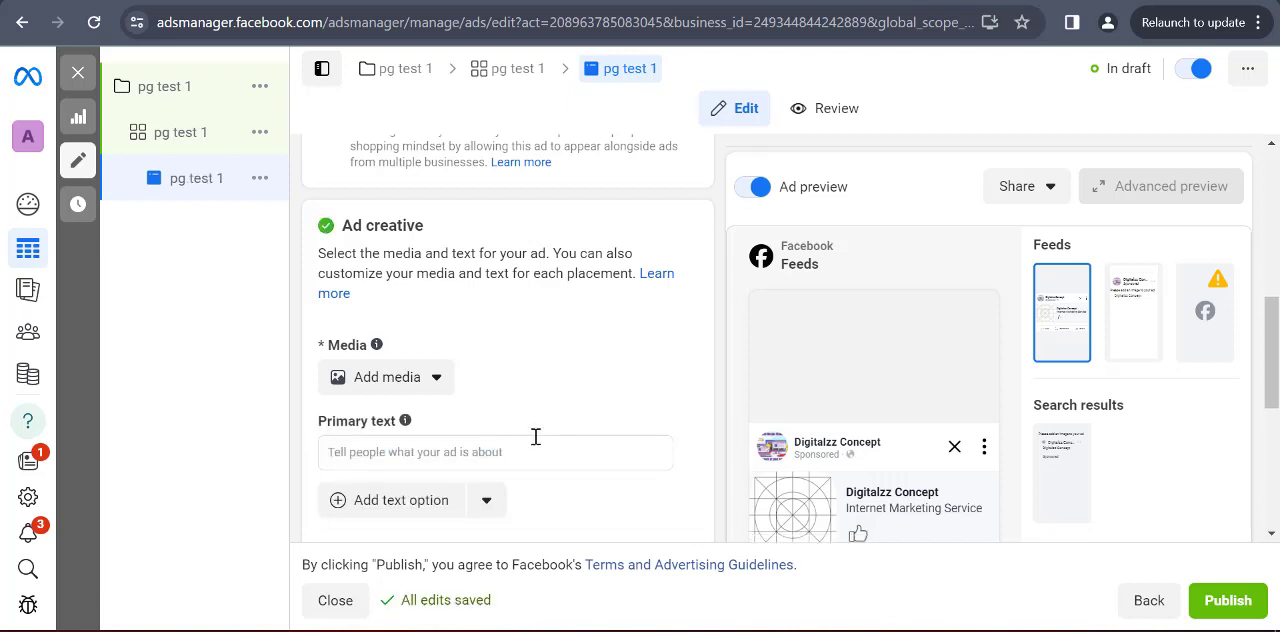
pyautogui.click(442, 385)
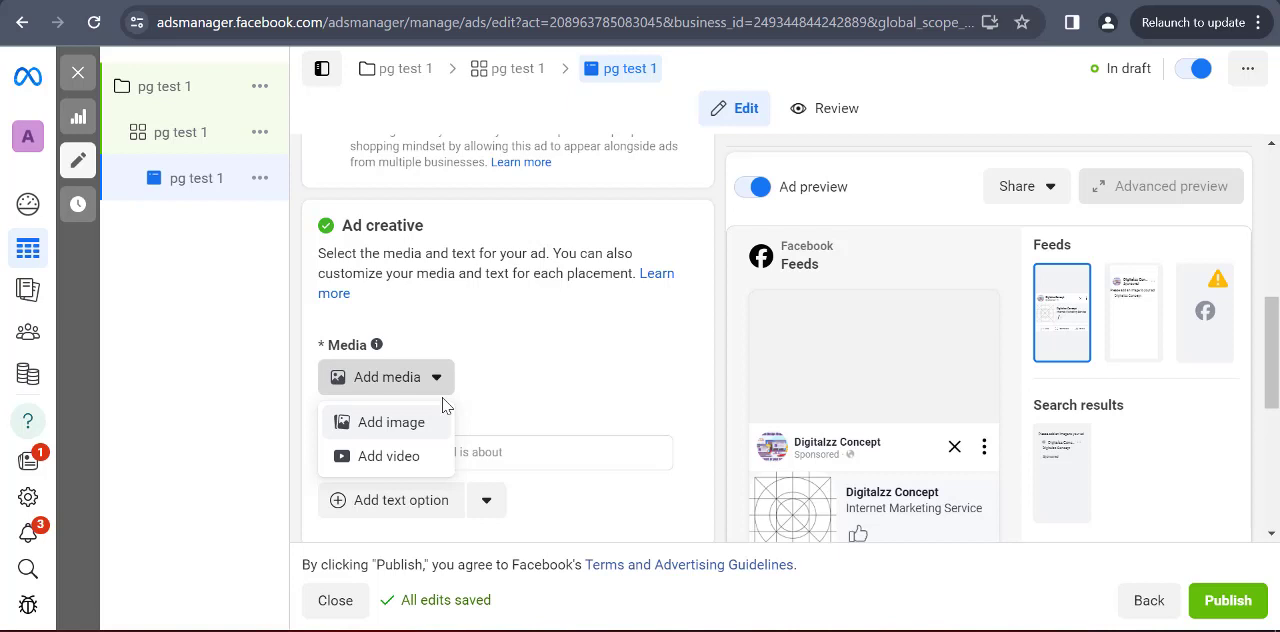
pyautogui.click(414, 469)
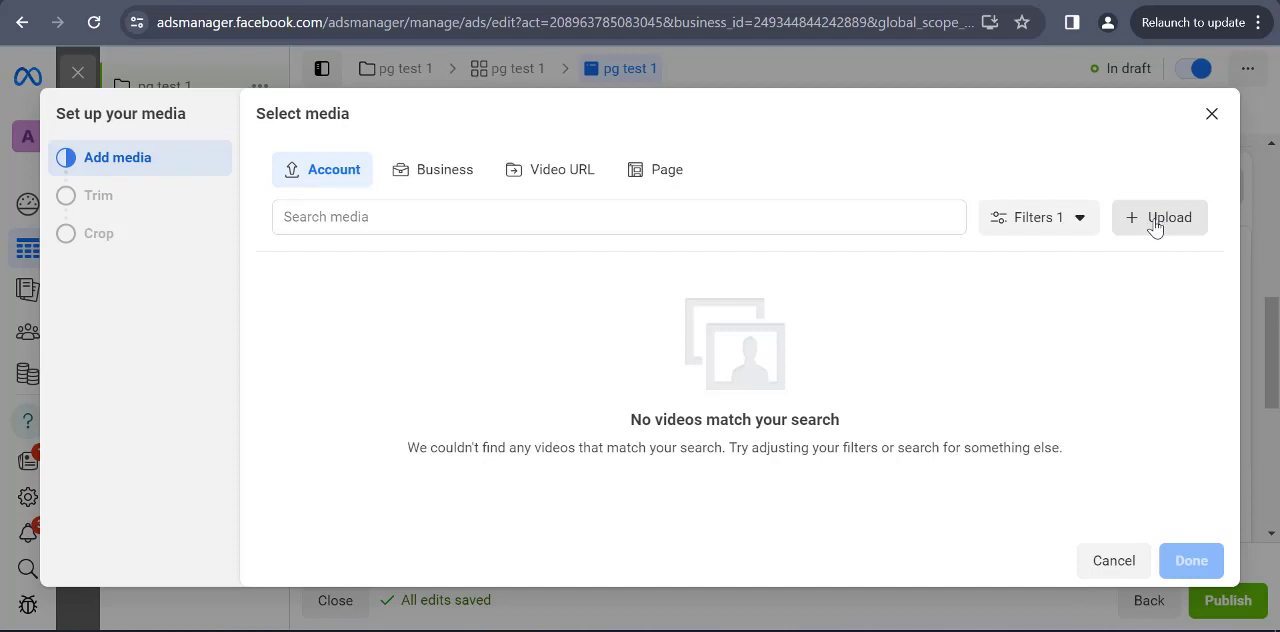
pyautogui.click(1209, 116)
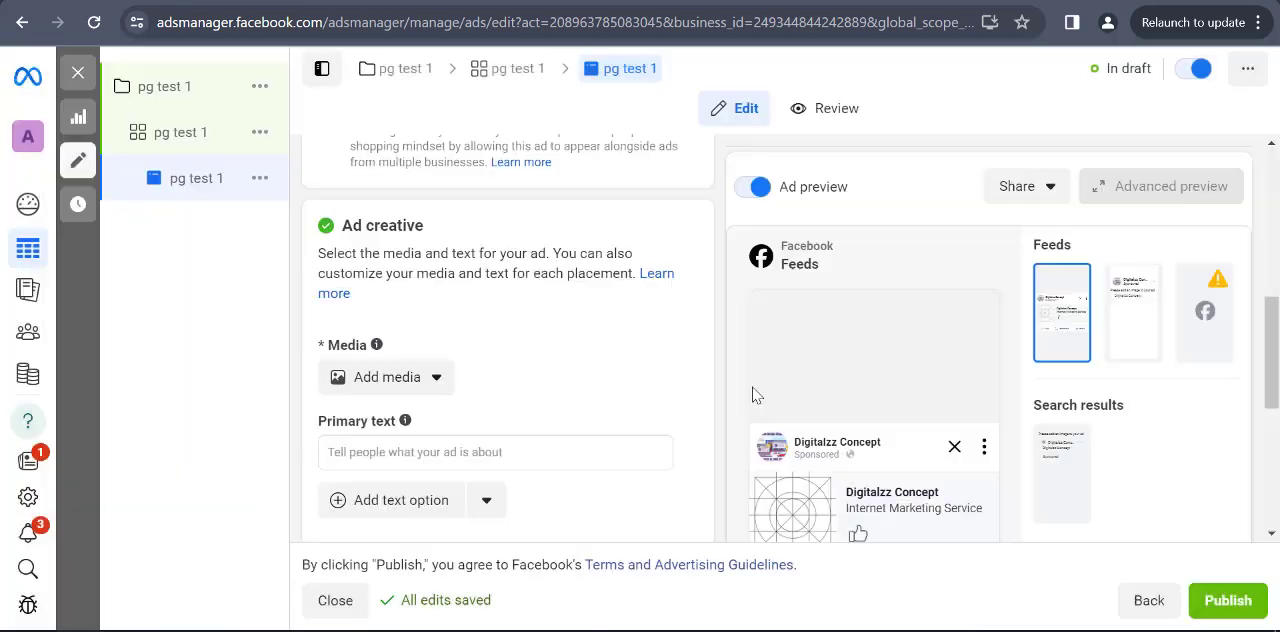
# Examine the ad creative's empty primary text field and the ad's tracking options for website, app and offline events
pyautogui.scroll(-3, 470, 370)
pyautogui.scroll(2, 405, 340)
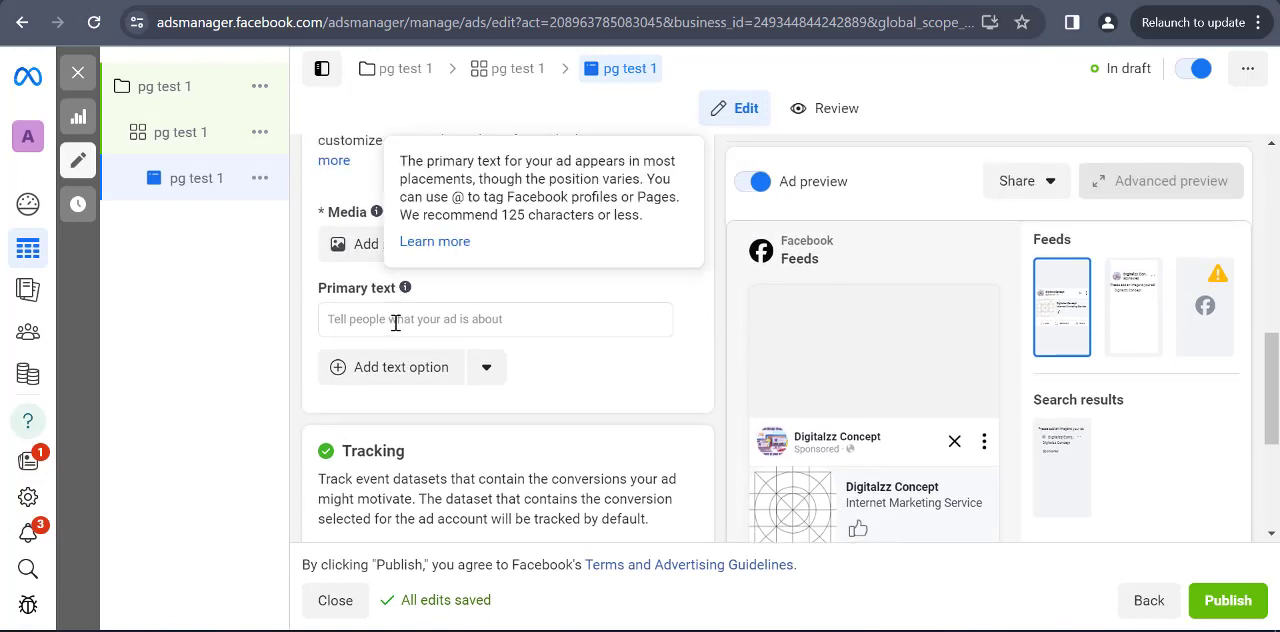
pyautogui.click(392, 313)
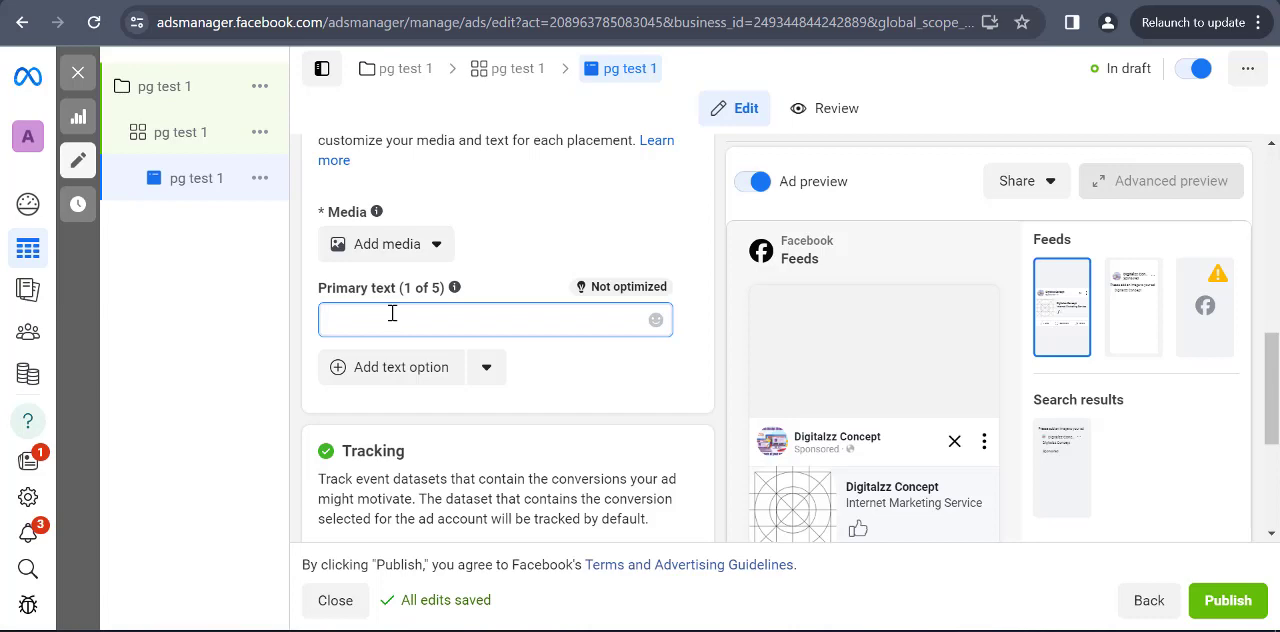
pyautogui.scroll(-1, 391, 317)
pyautogui.scroll(-2, 440, 366)
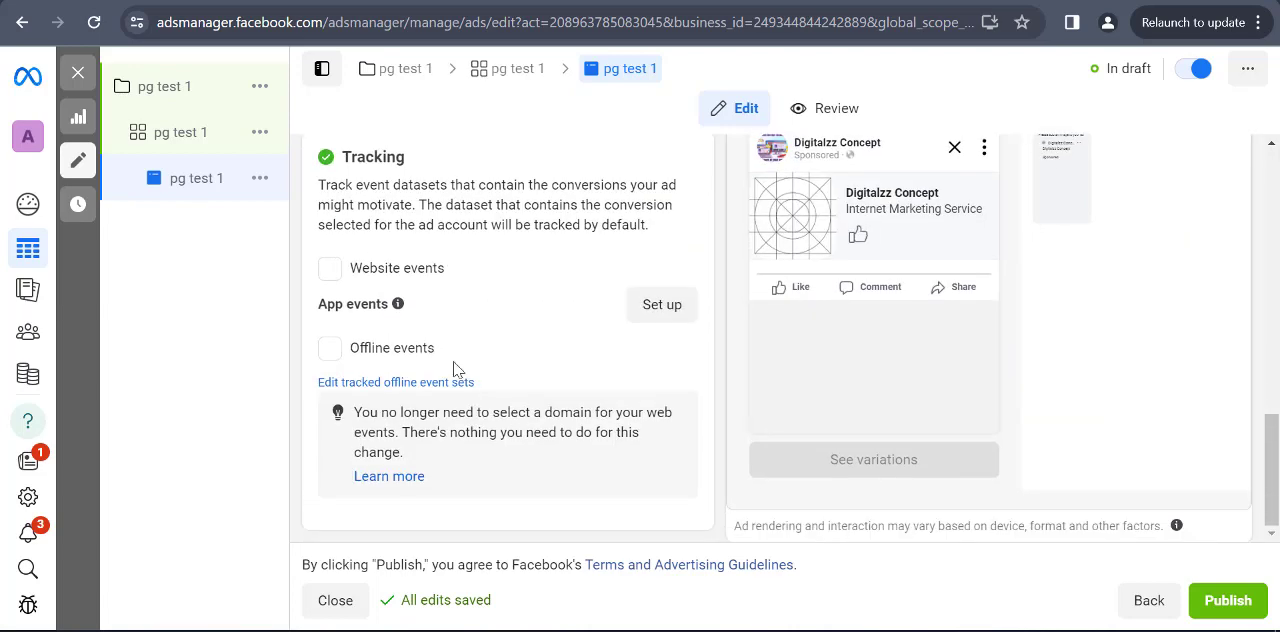